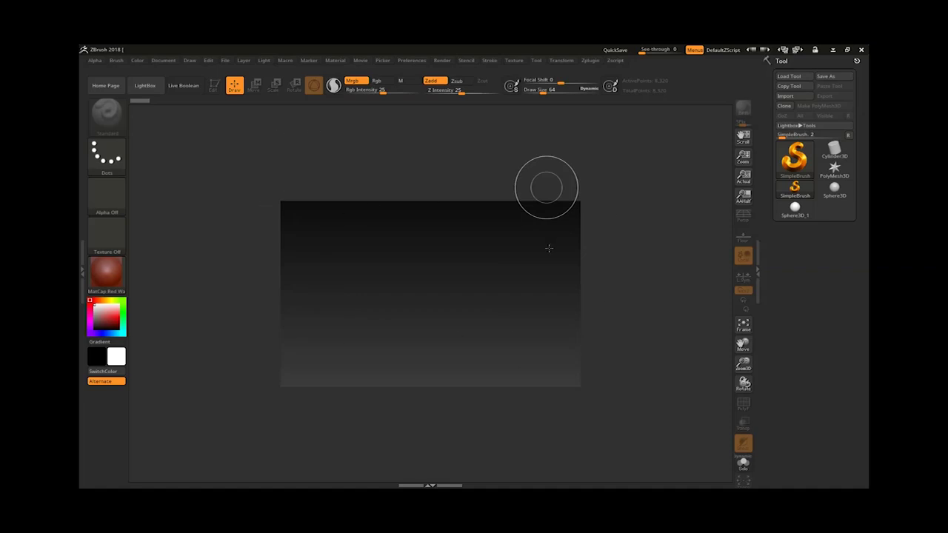
- Turn off the document's proportional size constraint so width and height can be set independently
left_click(165, 61)
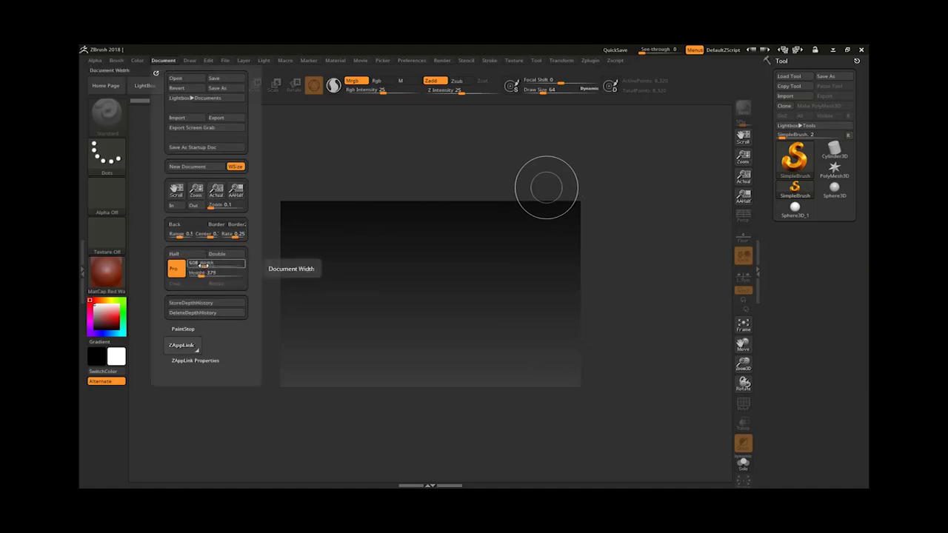
left_click(176, 270)
left_click(193, 263)
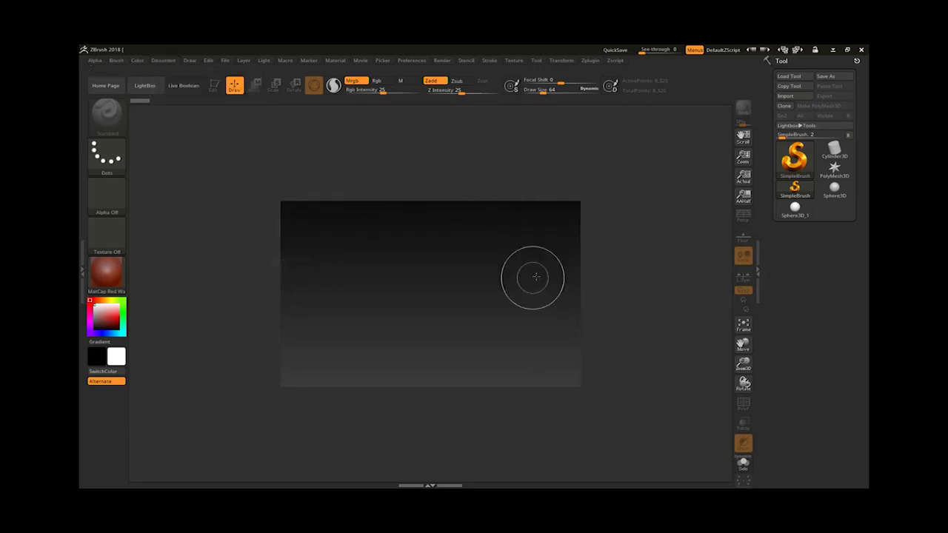
- Create a new window-sized document without saving the current one, and save it as the startup document
left_click(166, 61)
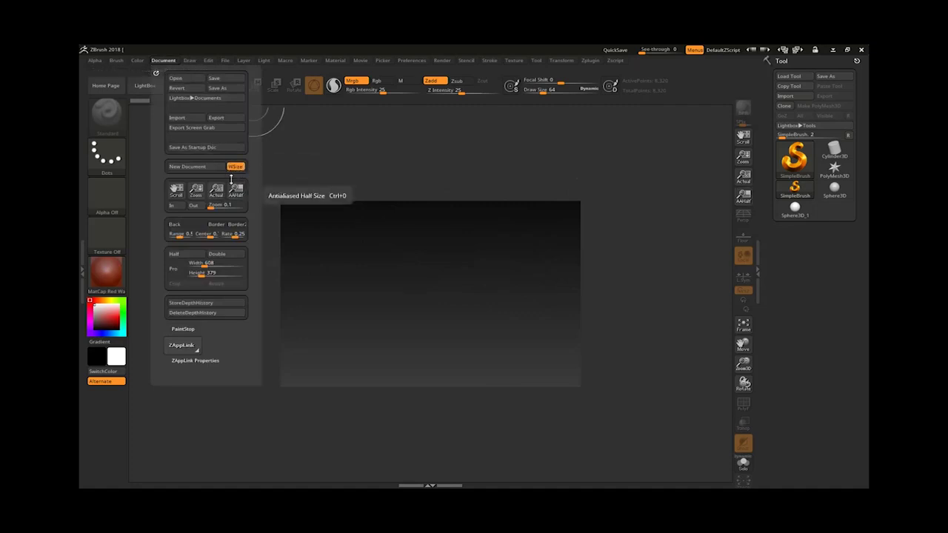
left_click(209, 170)
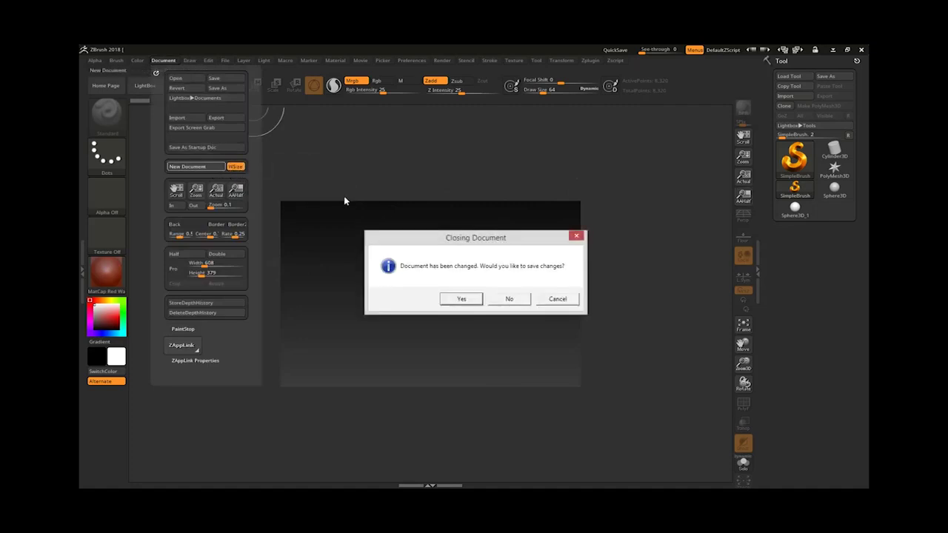
left_click(518, 300)
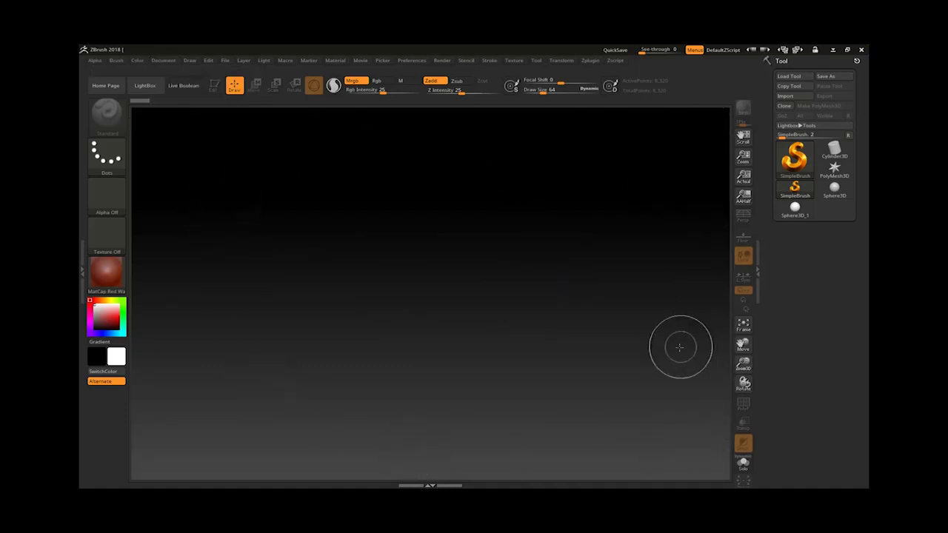
left_click(160, 60)
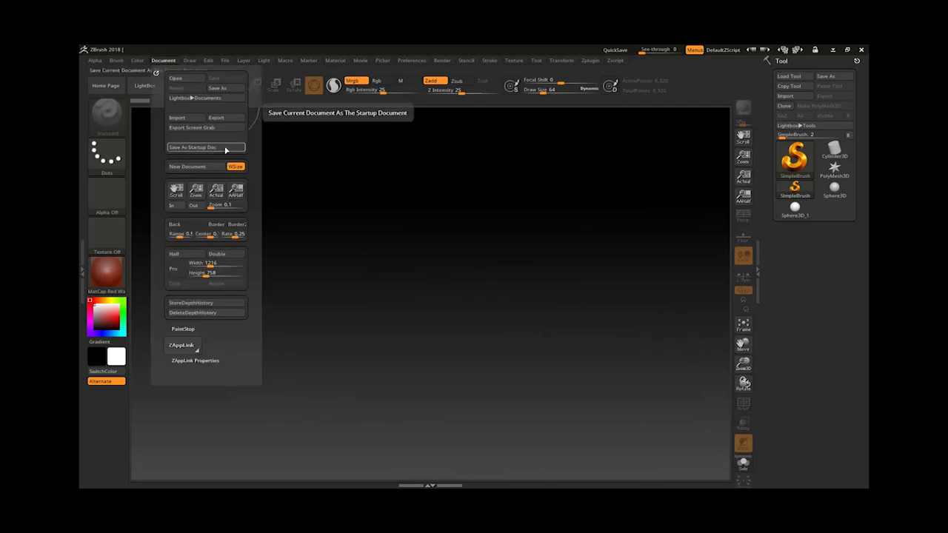
left_click(220, 148)
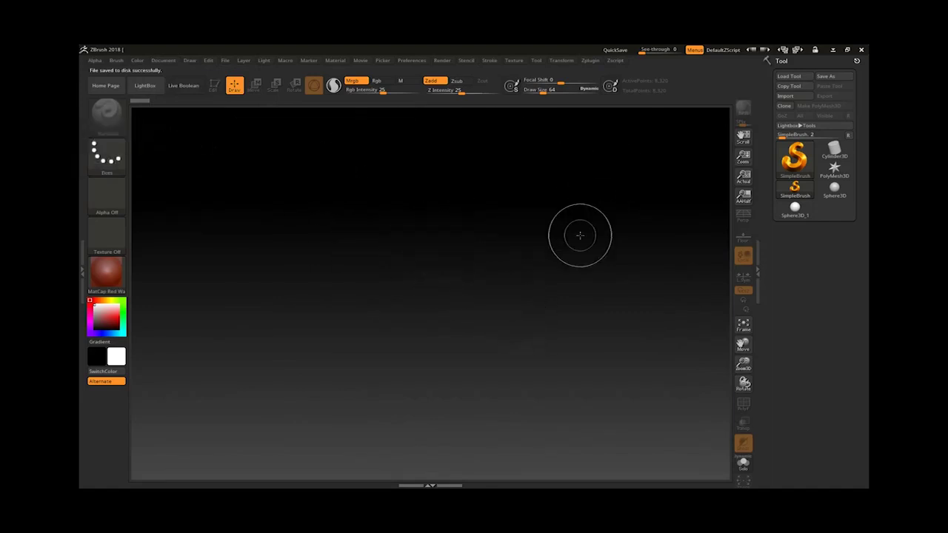
- Collapse and reopen the tray holding the Tool palette, and open and close the other trays around the canvas
left_click(760, 266)
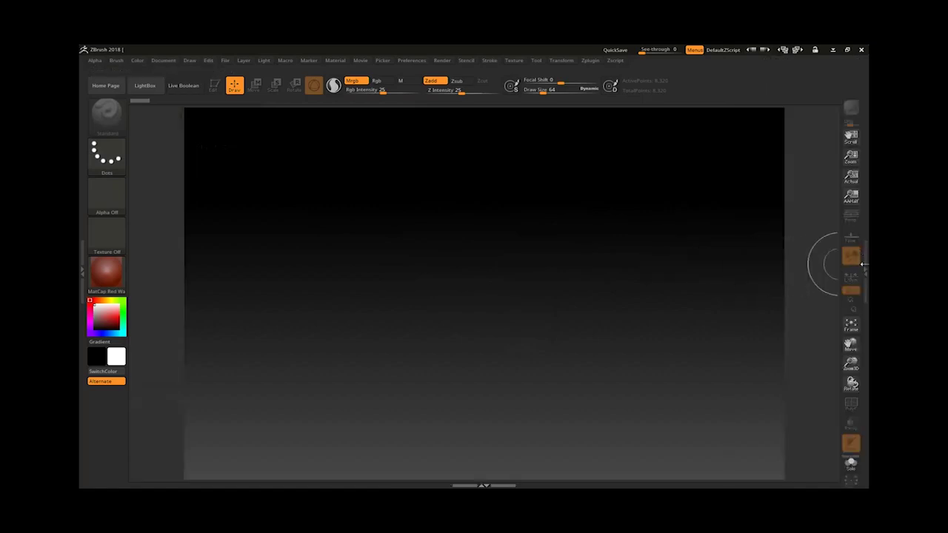
left_click(865, 272)
left_click(82, 266)
double_click(83, 266)
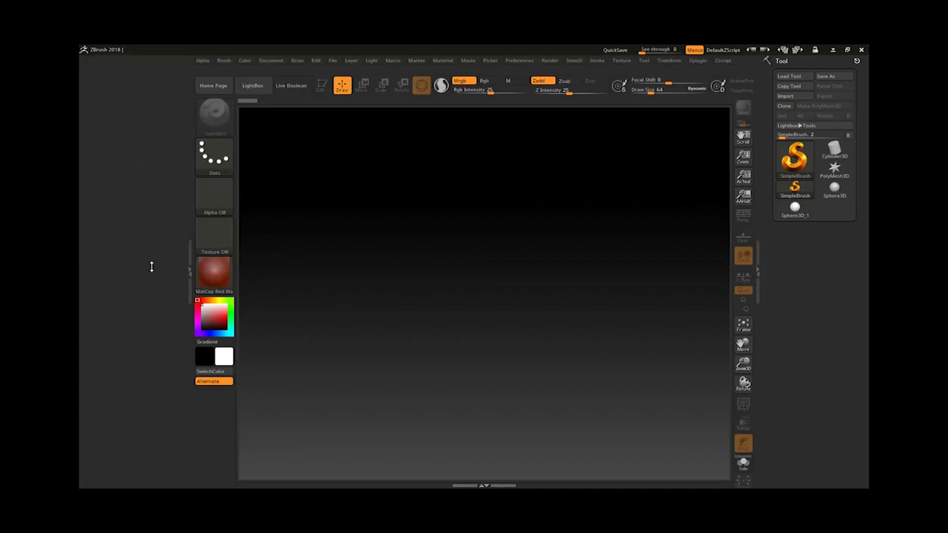
double_click(191, 273)
double_click(449, 485)
left_click(433, 416)
double_click(433, 416)
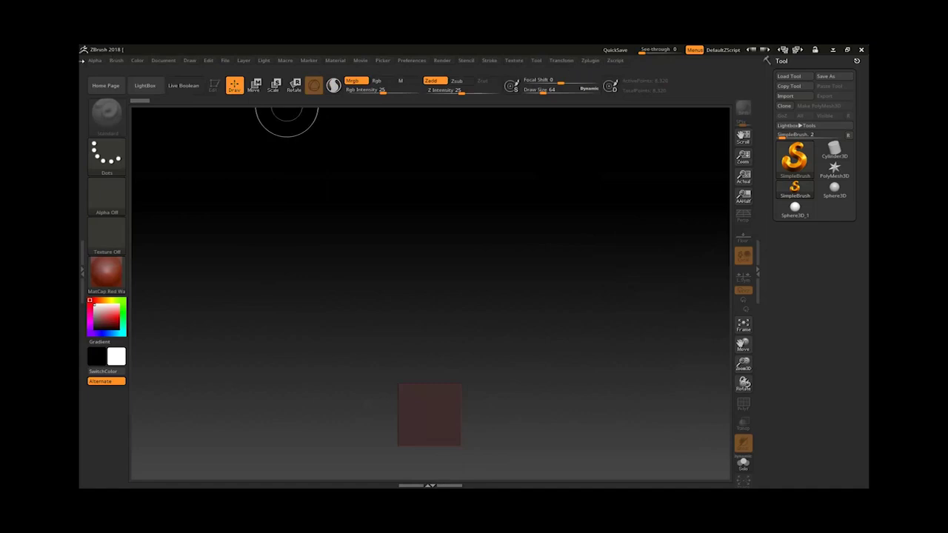
- Dock the Alpha palette beneath the Tool palette in the side tray and remove it again, doing this twice
left_click(95, 60)
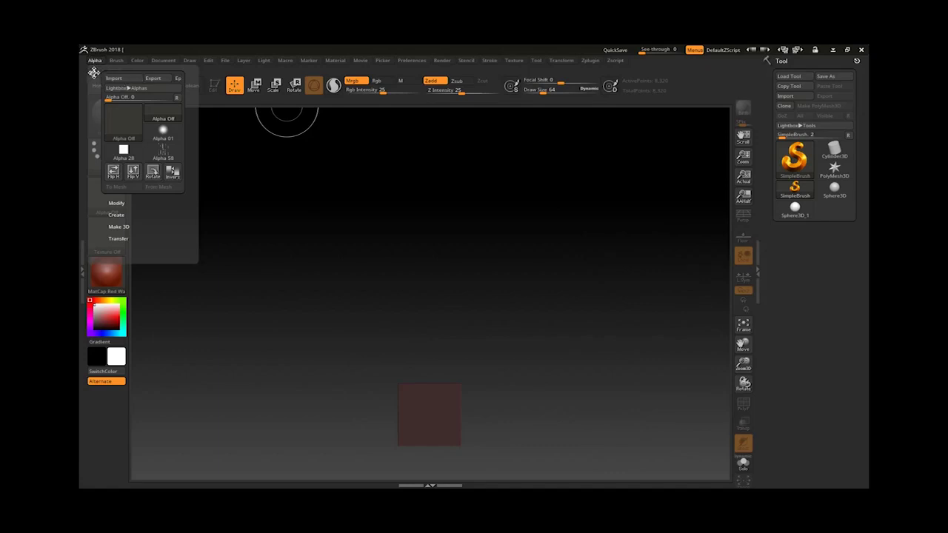
left_click_drag(94, 72, 793, 276)
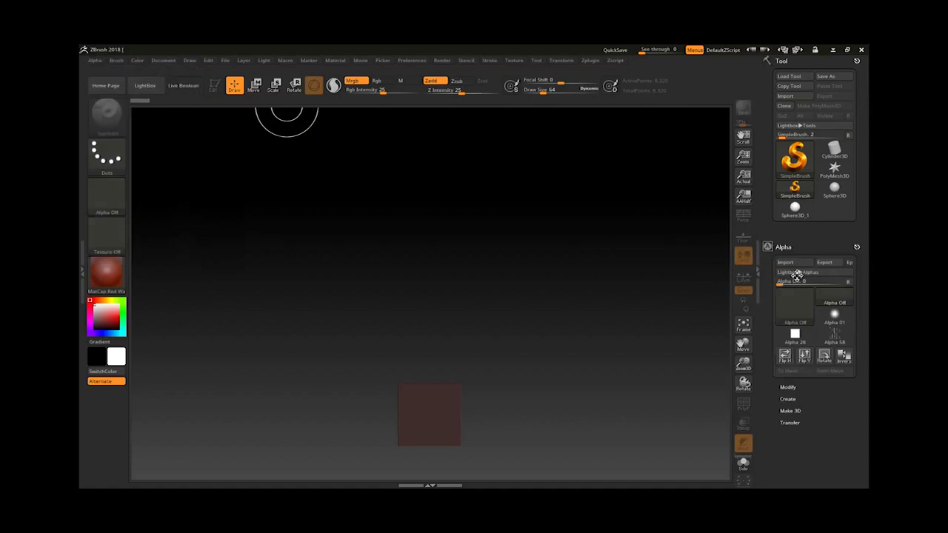
left_click(856, 247)
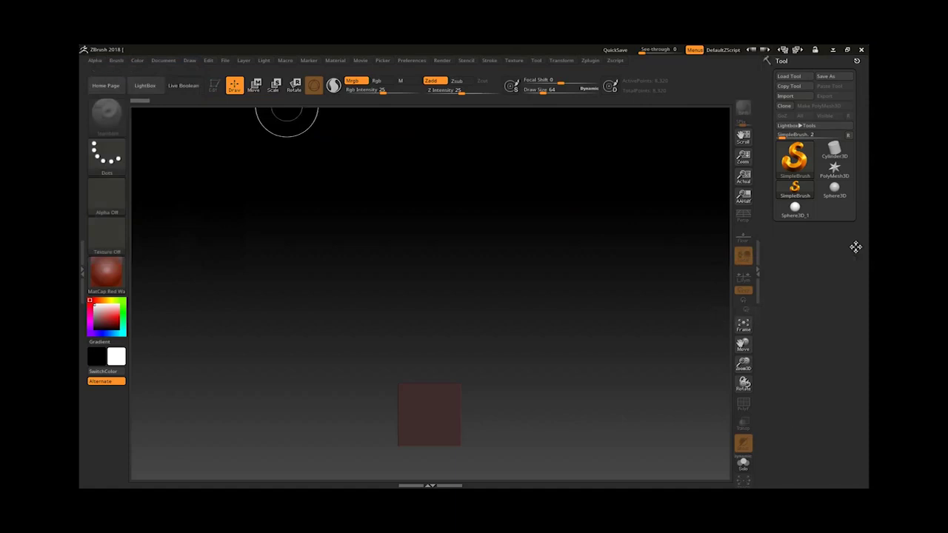
left_click(96, 61)
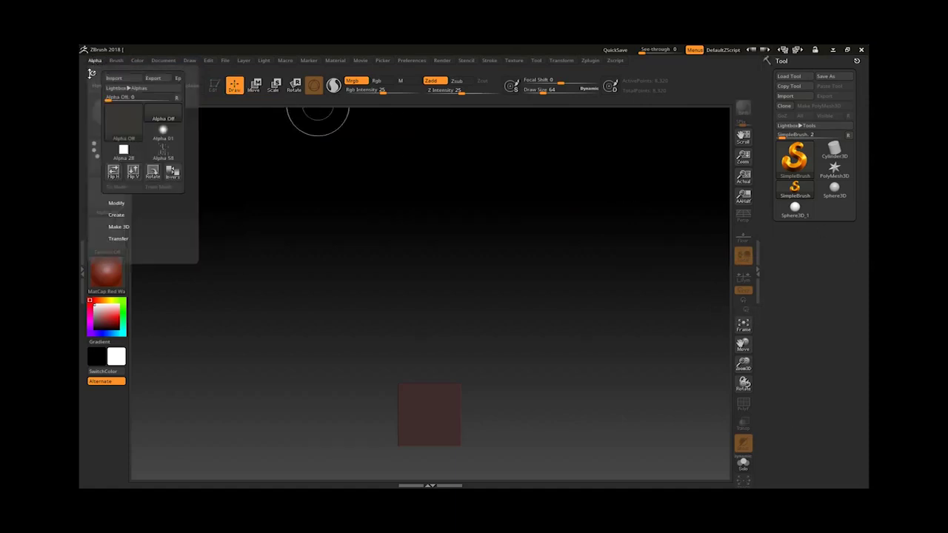
left_click_drag(92, 71, 772, 266)
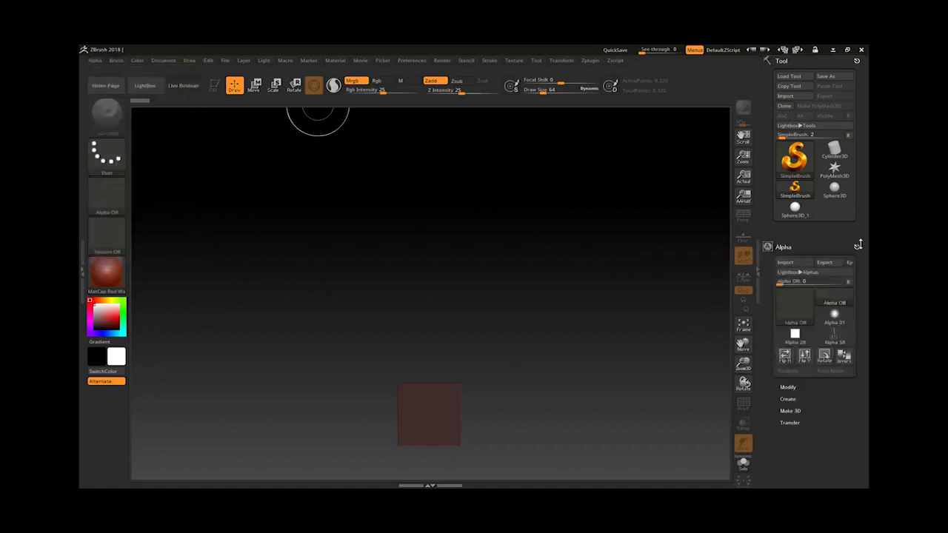
left_click(859, 245)
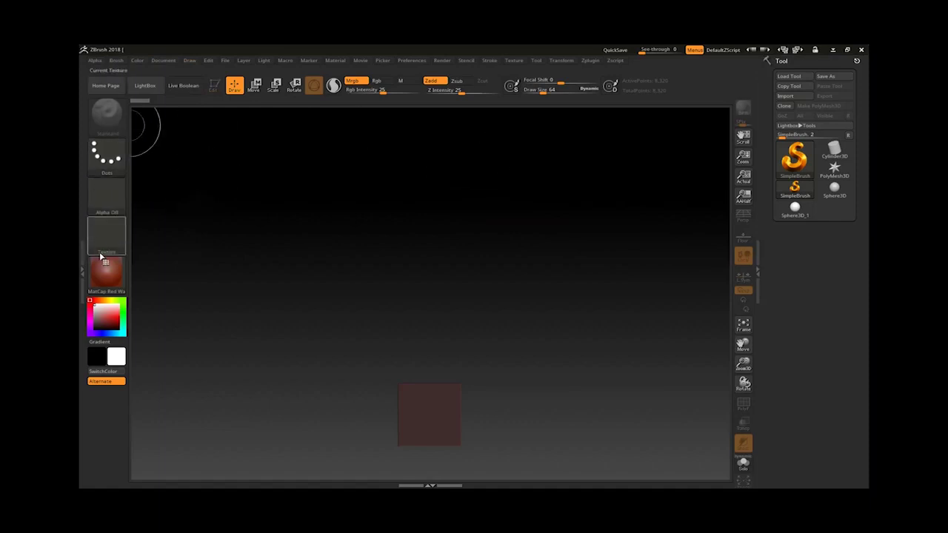
- Dock the Material palette in the empty side tray, remove it again and close the tray
key("ctrl")
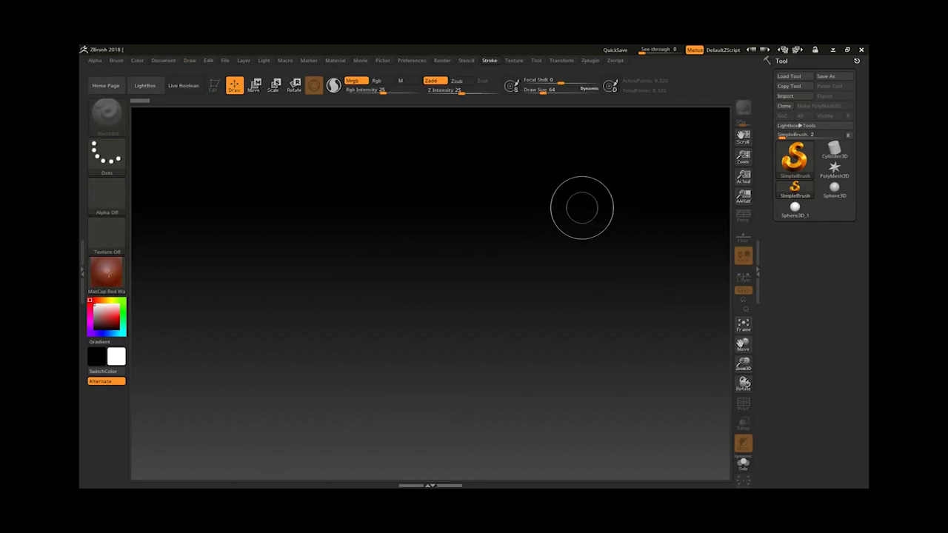
left_click(107, 274)
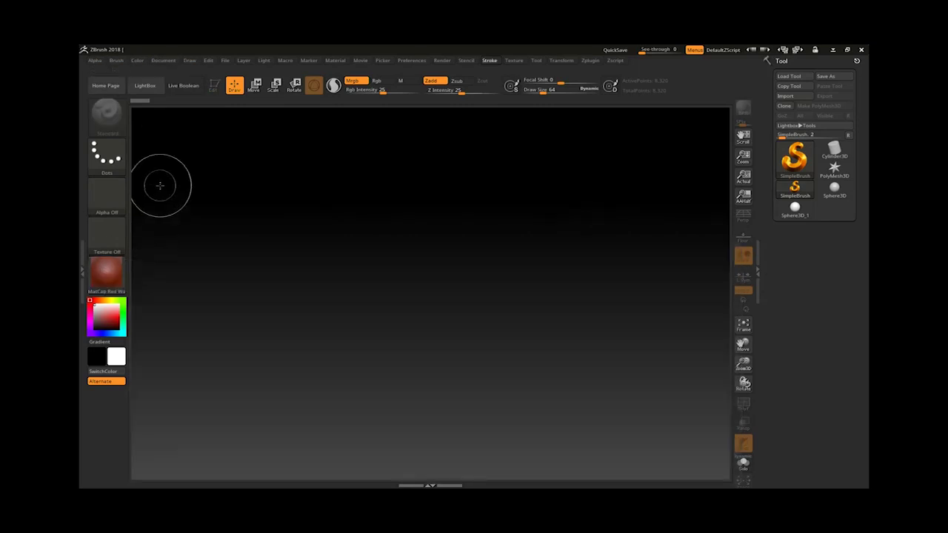
left_click(108, 287)
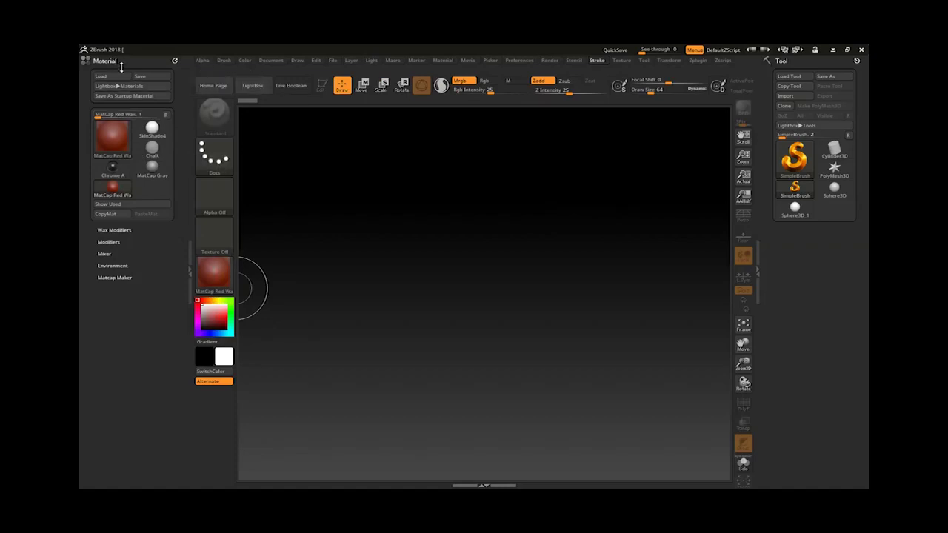
mouse_move(219, 288)
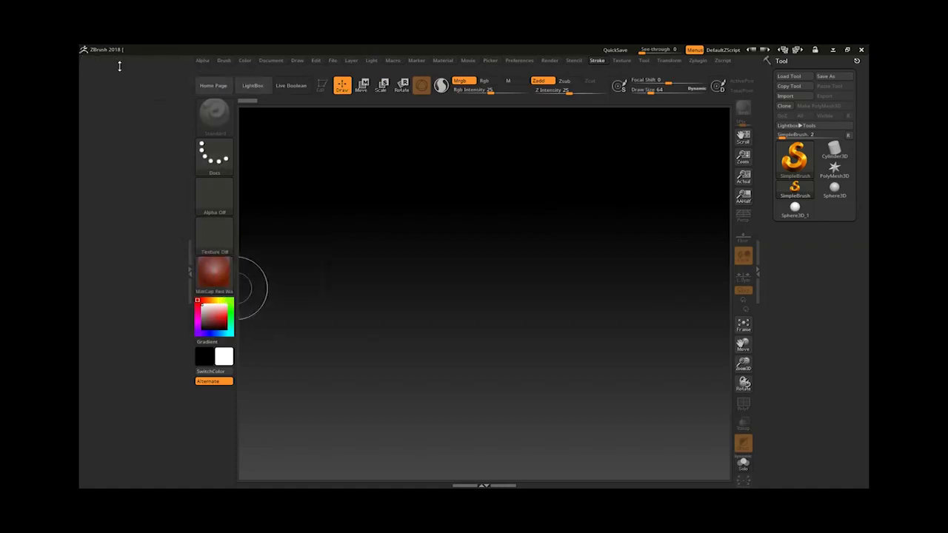
left_click(186, 272)
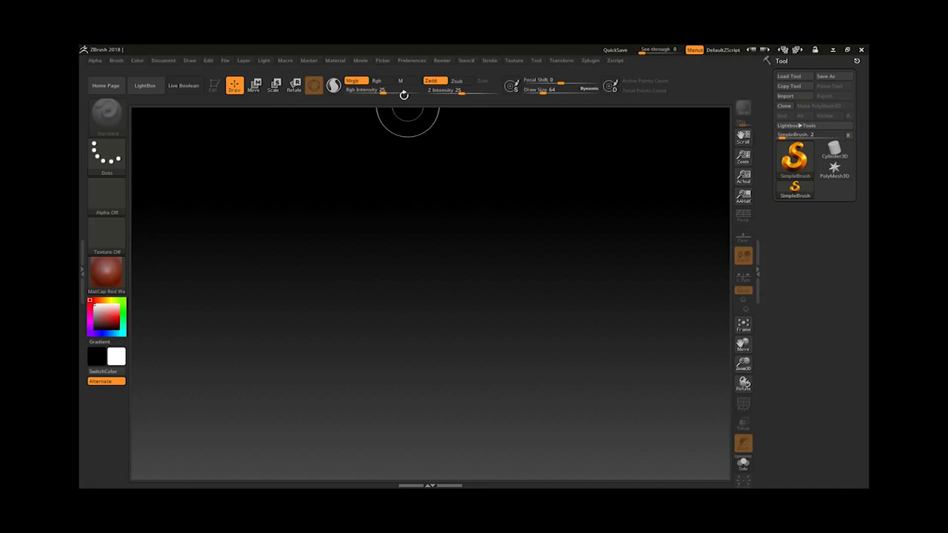
- Enable interface customization in the Config preferences
left_click(416, 59)
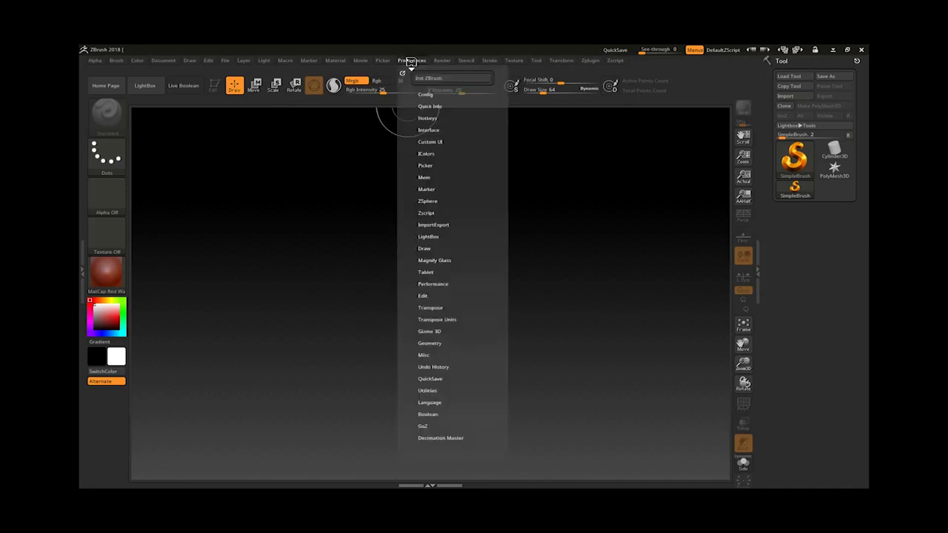
left_click(431, 95)
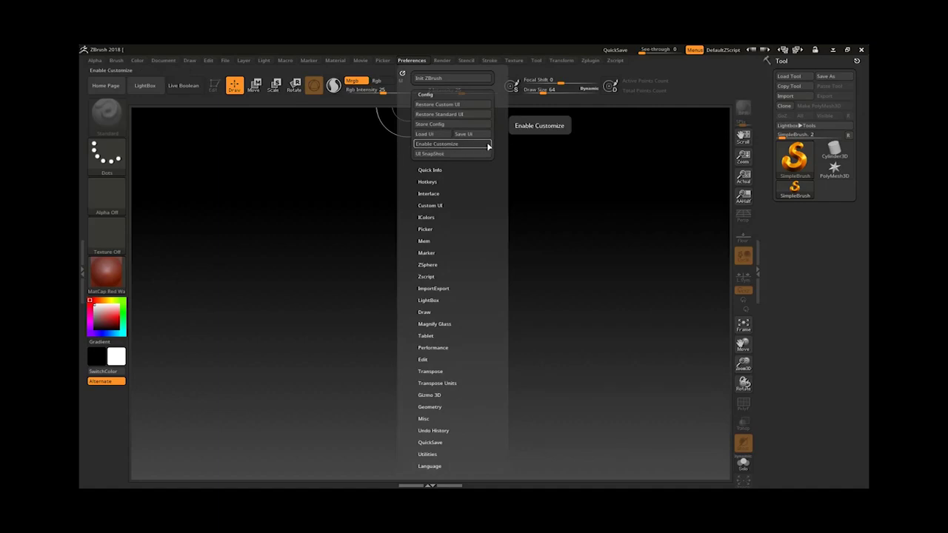
left_click(489, 147)
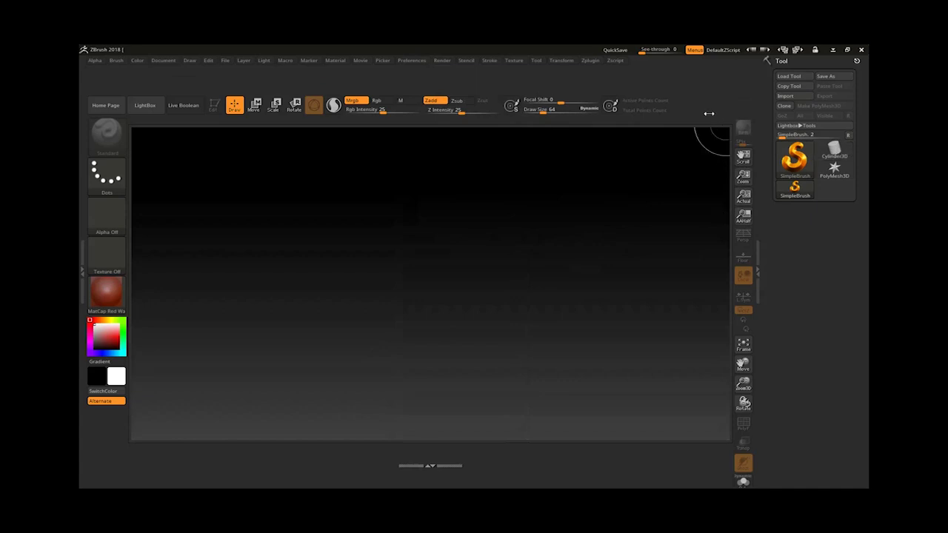
- Remove the Cylinder3D button placed on the upper shelf, and move the Focal Shift slider to the shelf's end and back
mouse_move(826, 158)
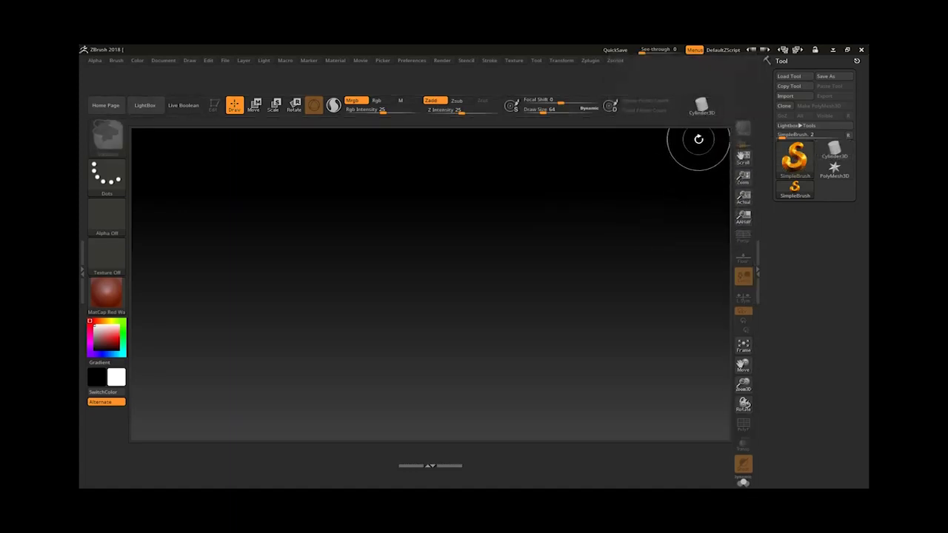
left_click_drag(702, 106, 688, 175)
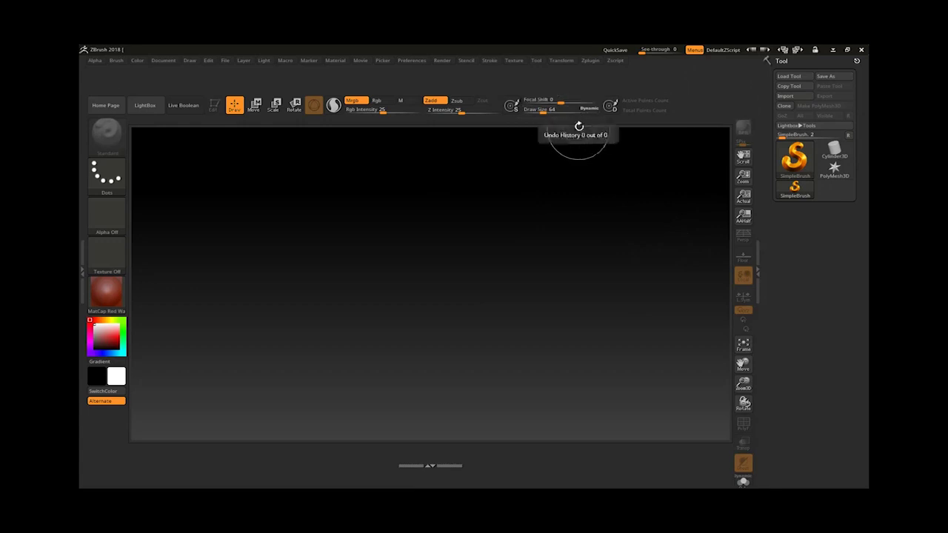
key("ctrl")
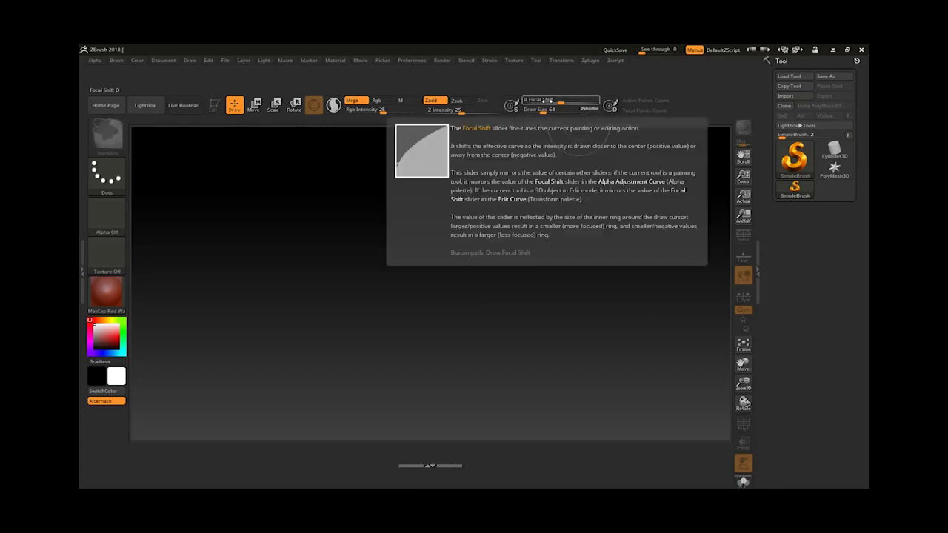
left_click_drag(547, 99, 709, 96, "ctrl+alt")
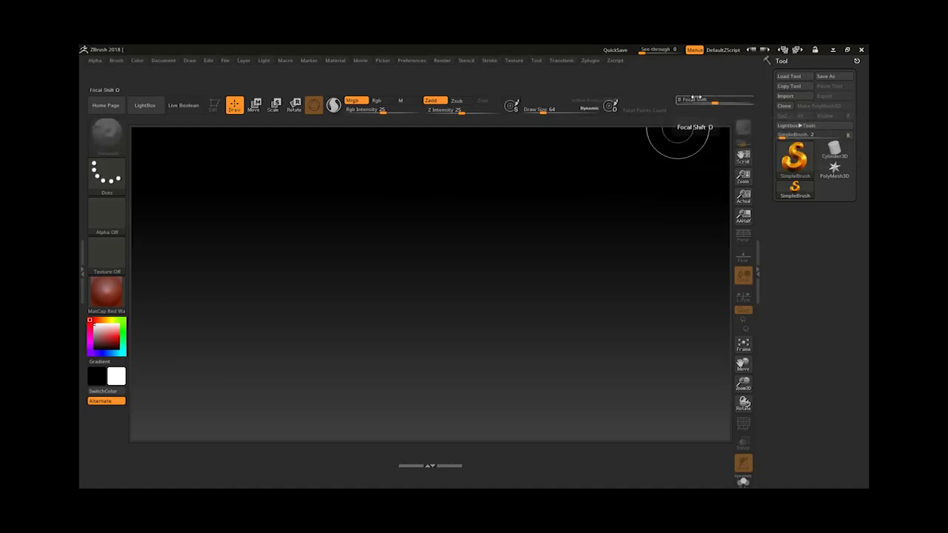
left_click_drag(696, 97, 540, 97, "ctrl+alt")
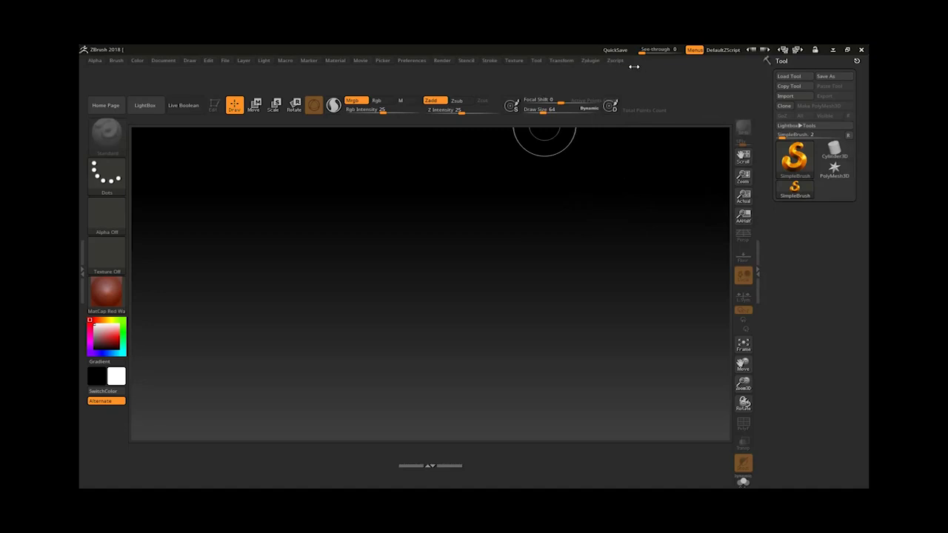
- Expand the Custom UI preferences and dock the Preferences palette in the side tray
left_click(411, 62)
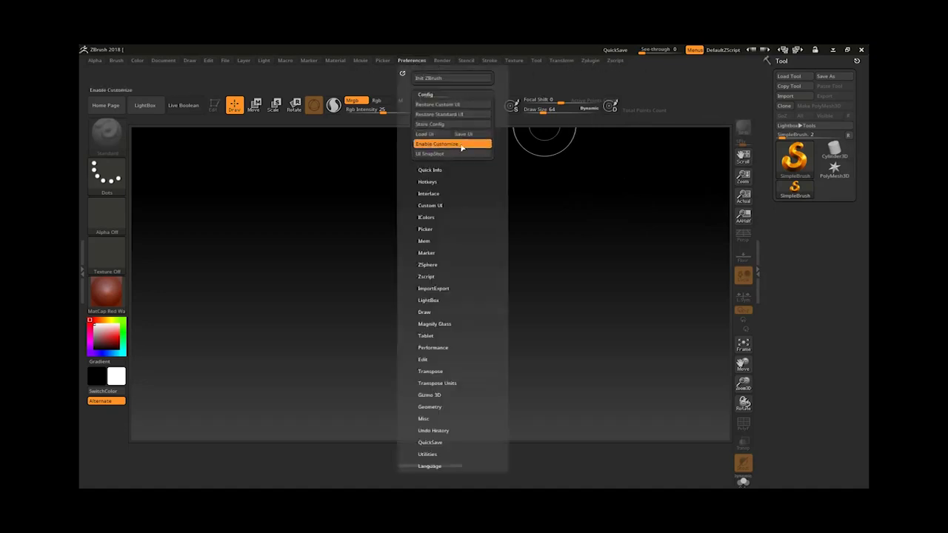
left_click(437, 206)
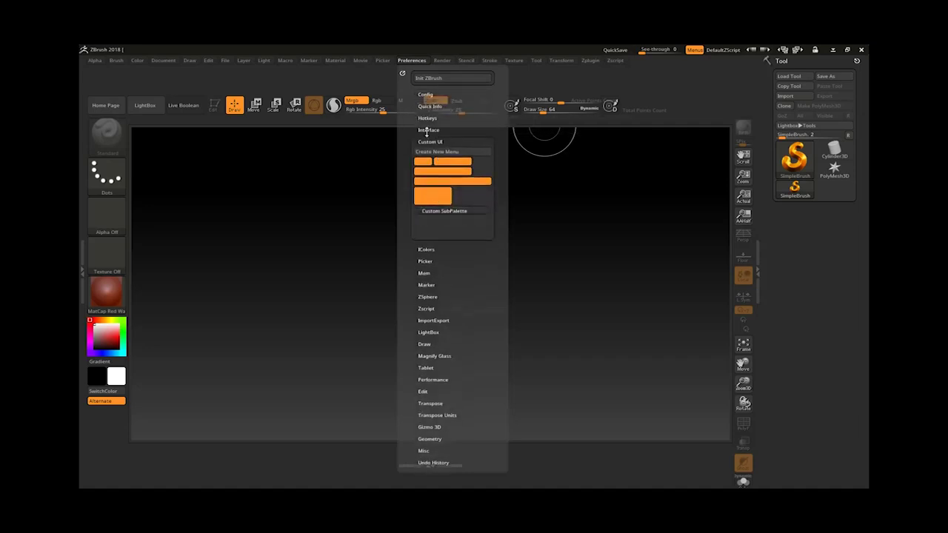
left_click(401, 73)
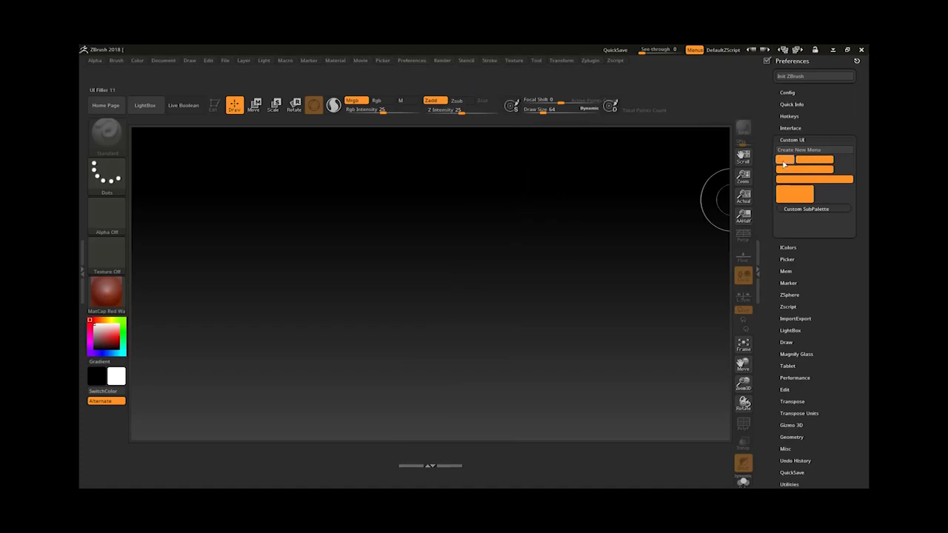
- Create a custom menu titled New and place it between the Movie and Picker menus
left_click(832, 151)
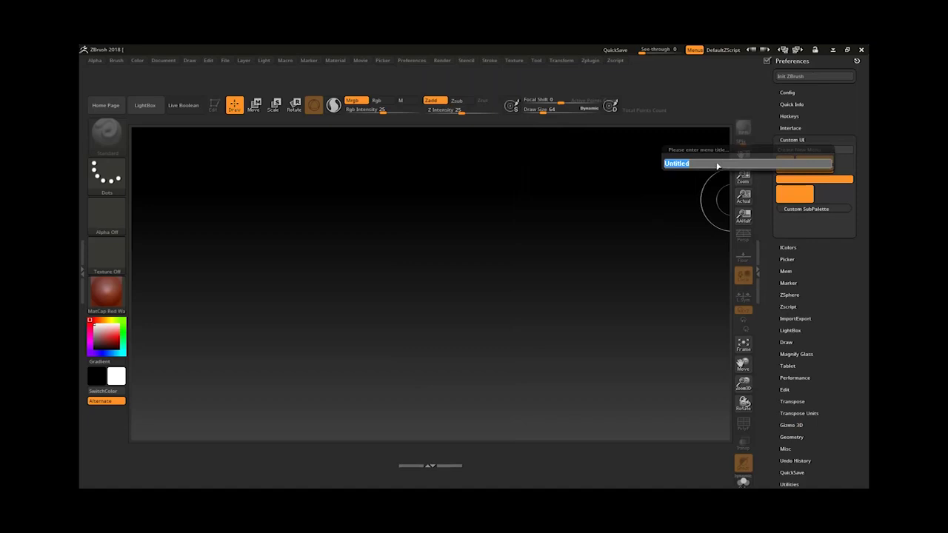
type("New")
key("Return")
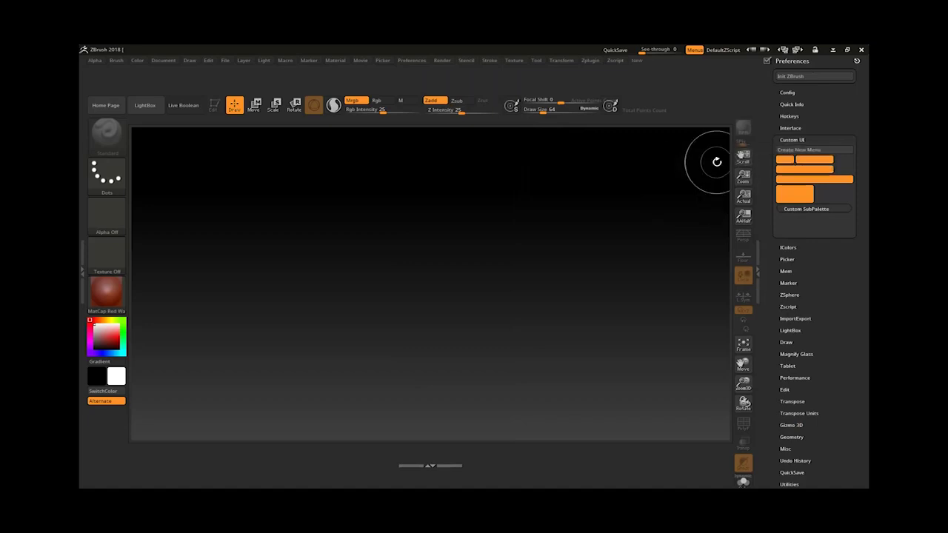
left_click(638, 62)
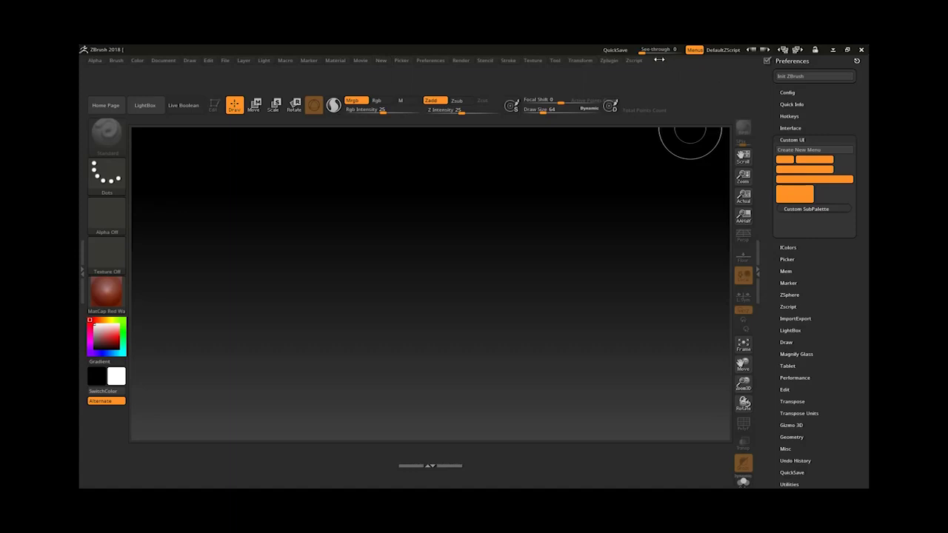
- Create a second custom menu titled New after the Zscript menu and dock it in the side tray
left_click(808, 150)
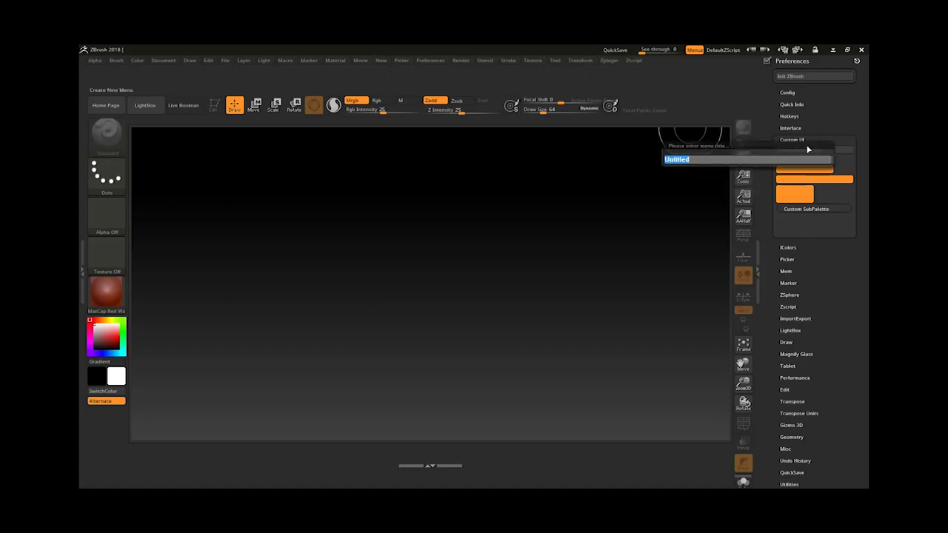
type("New")
key("Return")
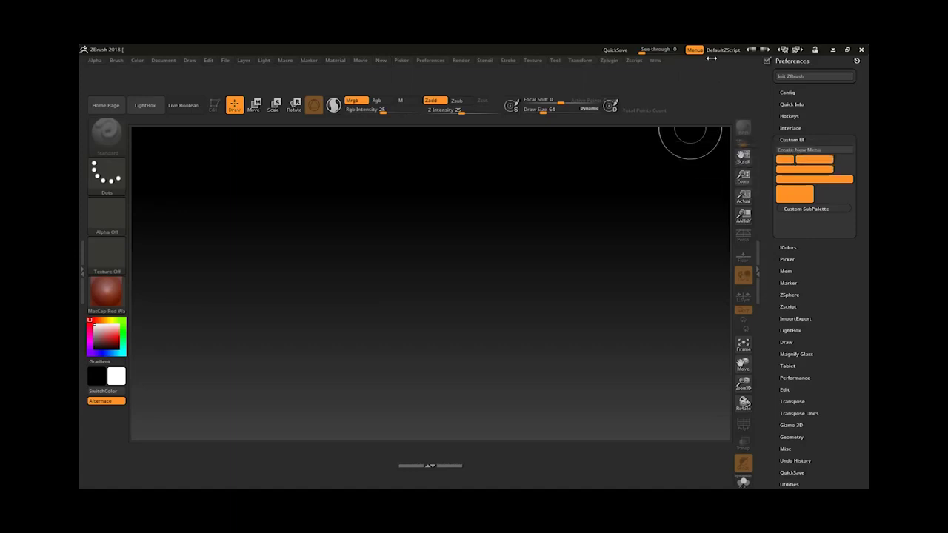
left_click(656, 62)
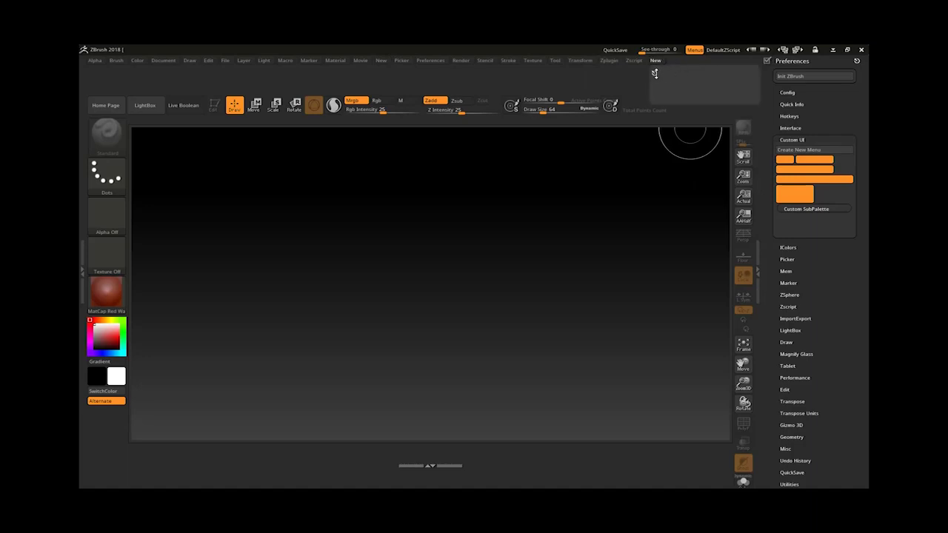
left_click_drag(654, 73, 655, 73)
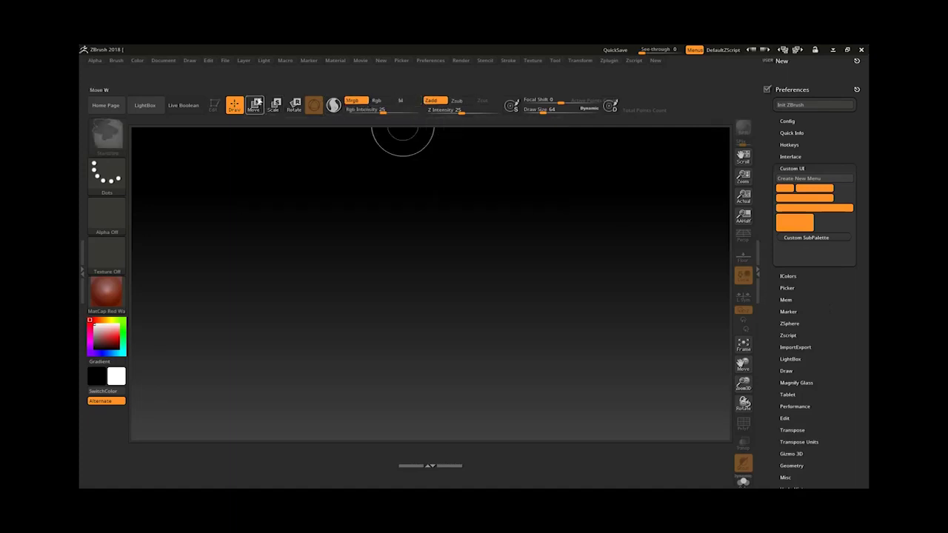
- Move the Move and Scale buttons from the upper shelf into the docked New menu and add two full-width UI fillers below them
mouse_move(248, 106)
left_mouse_down("ctrl+alt")
mouse_move(770, 108)
mouse_move(795, 72)
left_mouse_up("ctrl+alt")
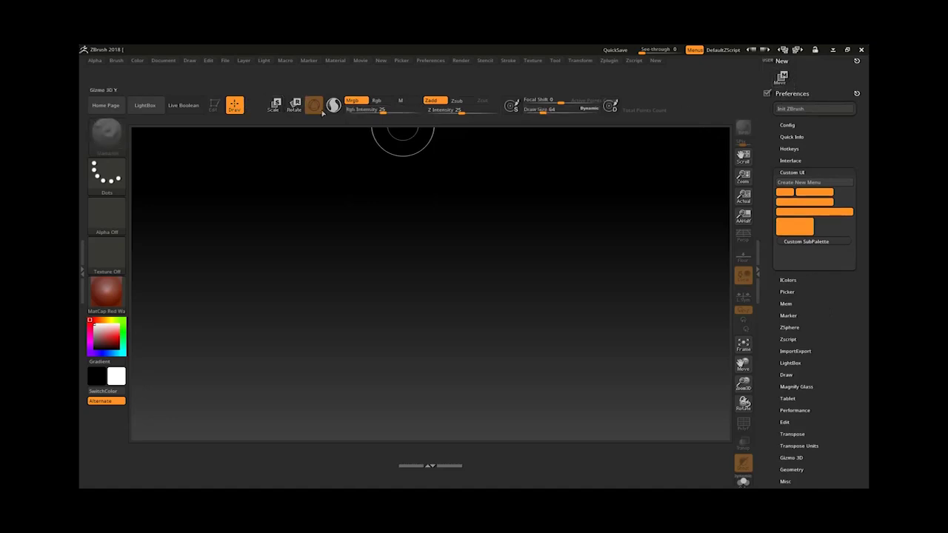
left_click_drag(274, 105, 806, 83, "ctrl+alt")
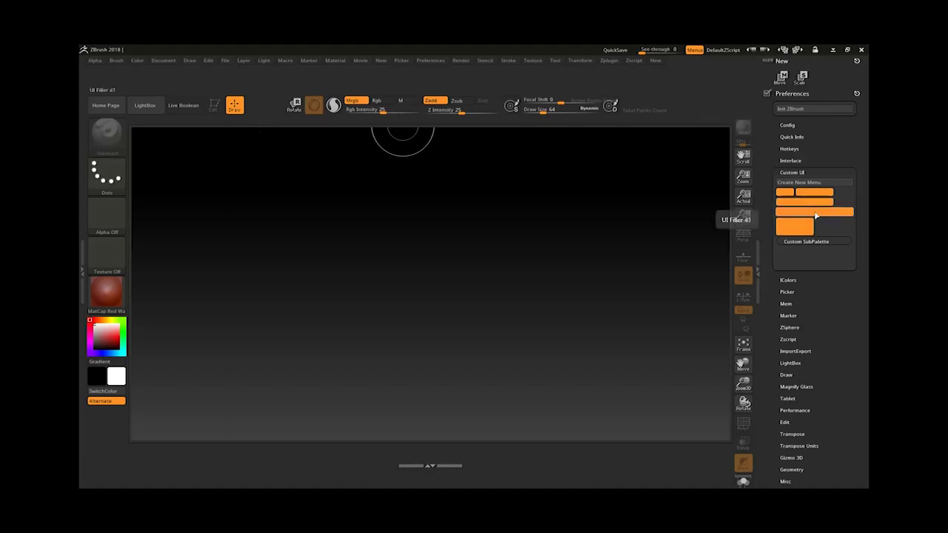
left_click_drag(816, 215, 820, 94, "ctrl+alt")
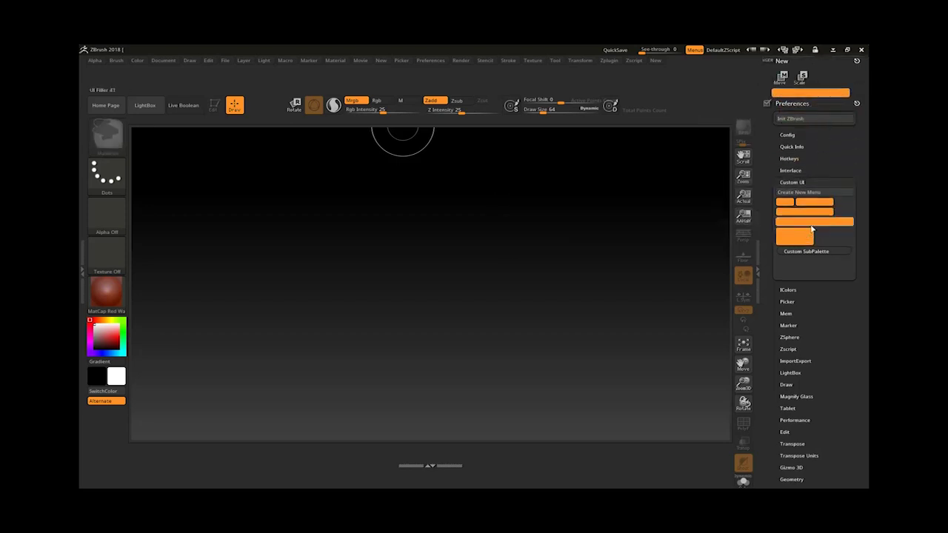
left_click_drag(815, 222, 811, 86, "ctrl+alt")
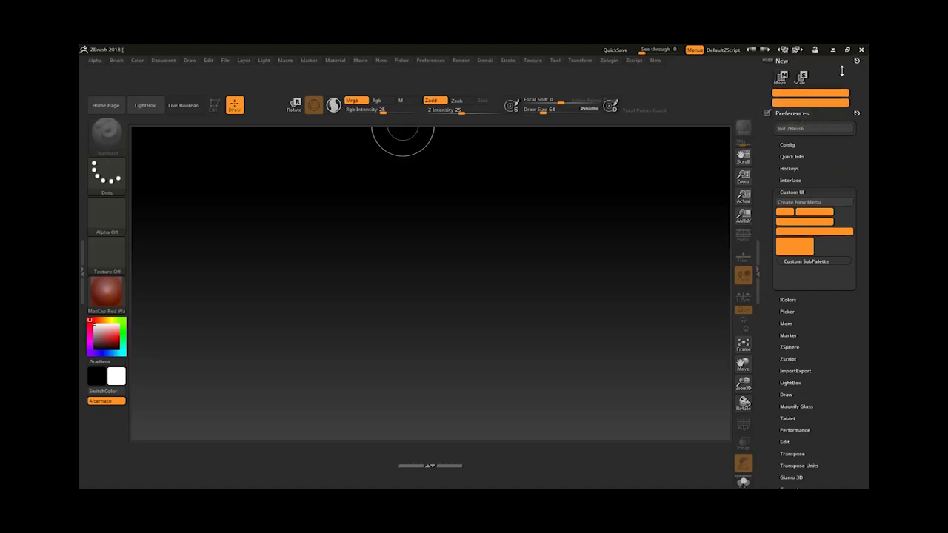
- Return the docked New menu to the menu bar and rename it Menu
left_click_drag(782, 62, 655, 65)
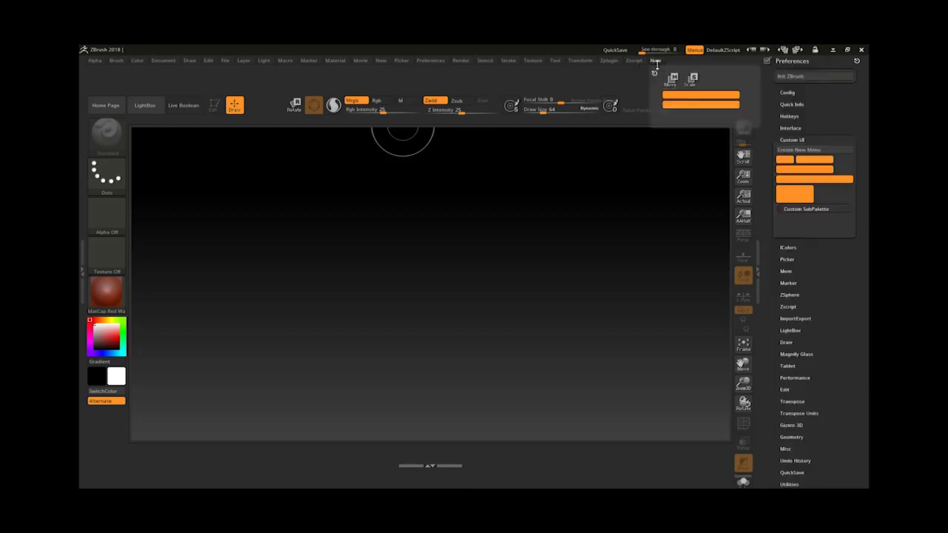
left_click(655, 73)
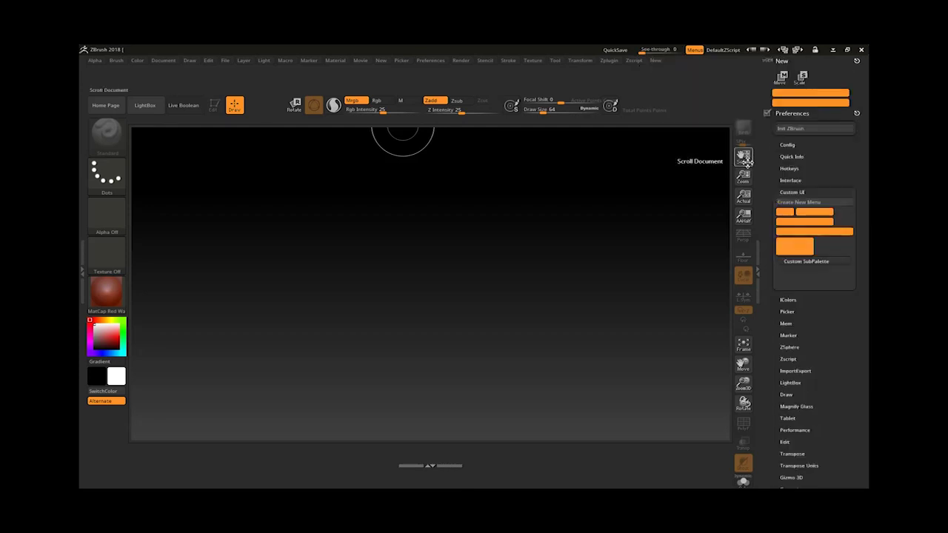
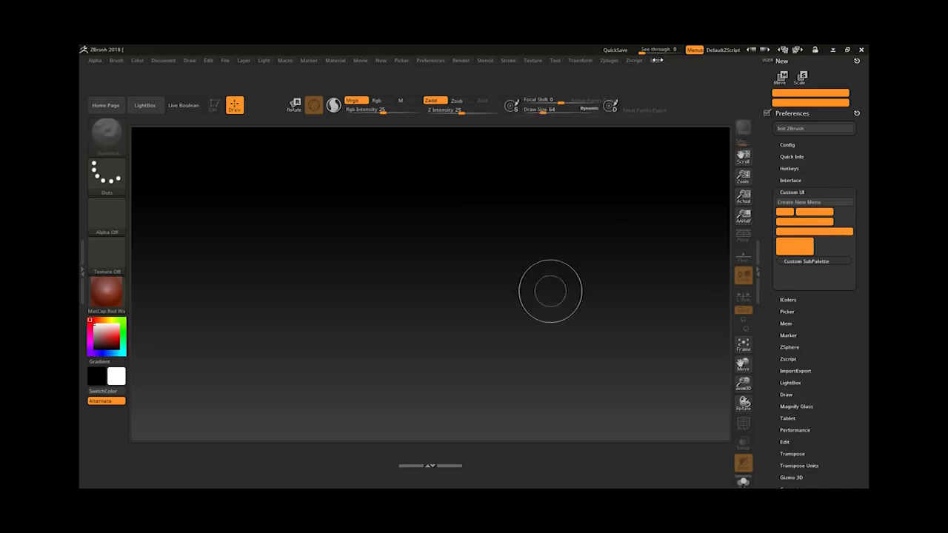
left_click(656, 60)
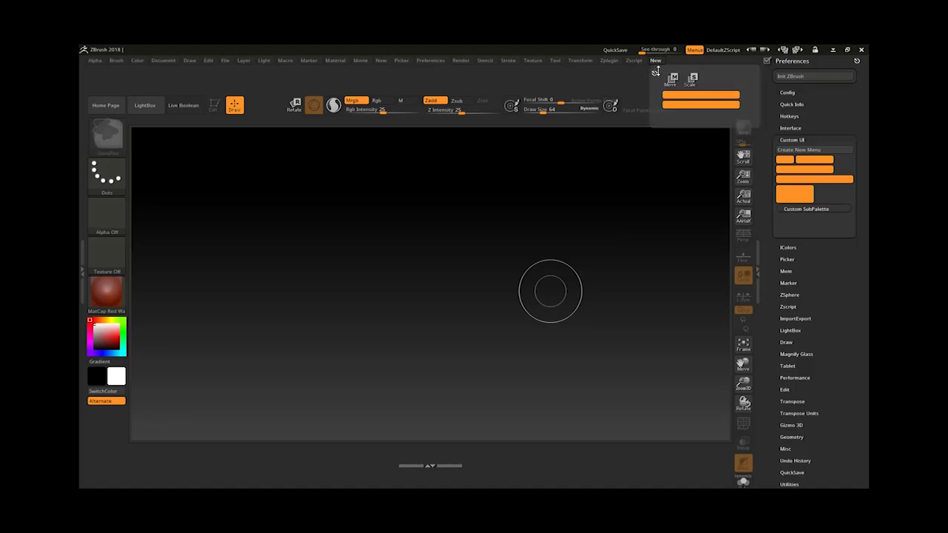
left_click(657, 74)
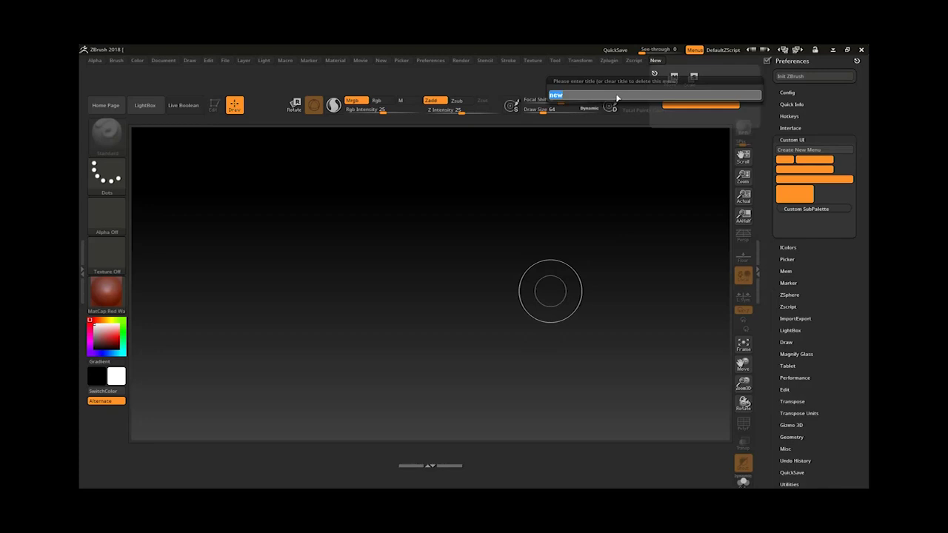
type("Menu")
key("Return")
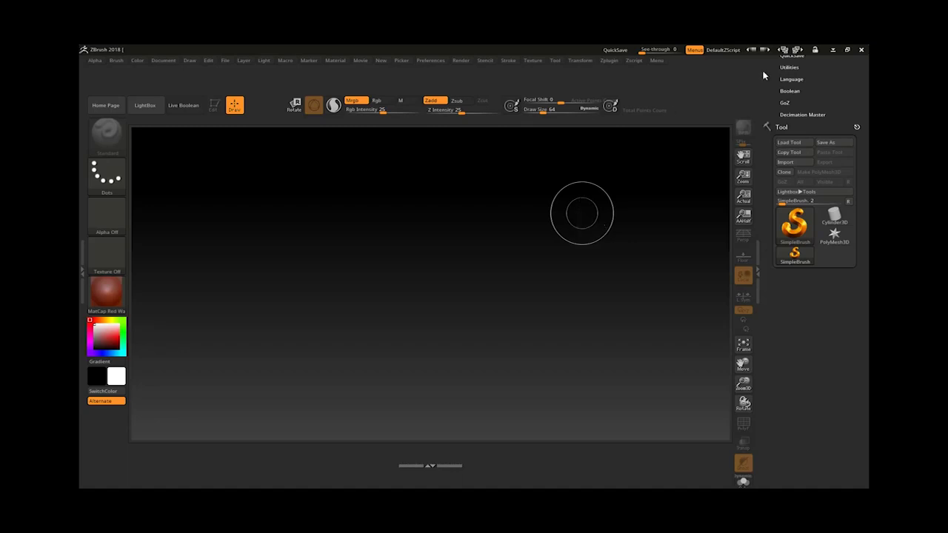
- Disable interface customization in the Config preferences
left_click(431, 60)
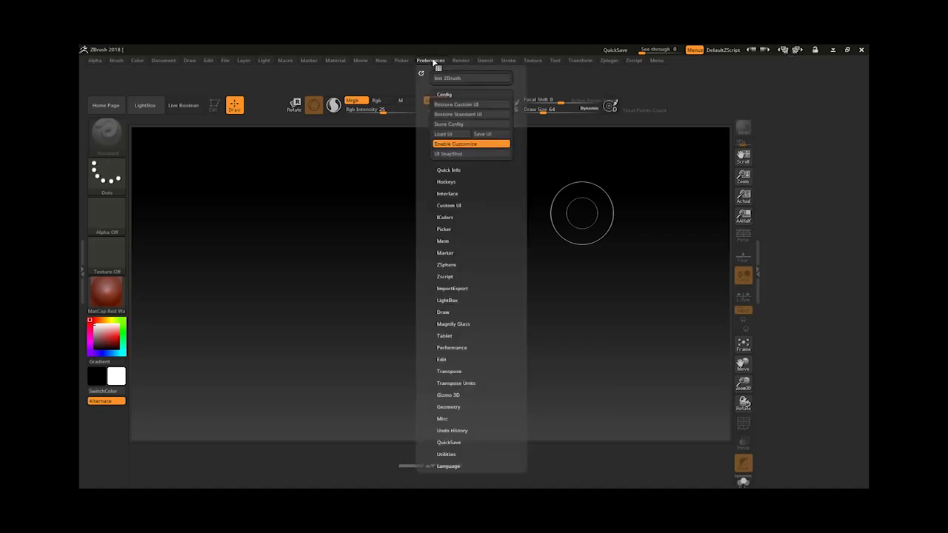
left_click(489, 144)
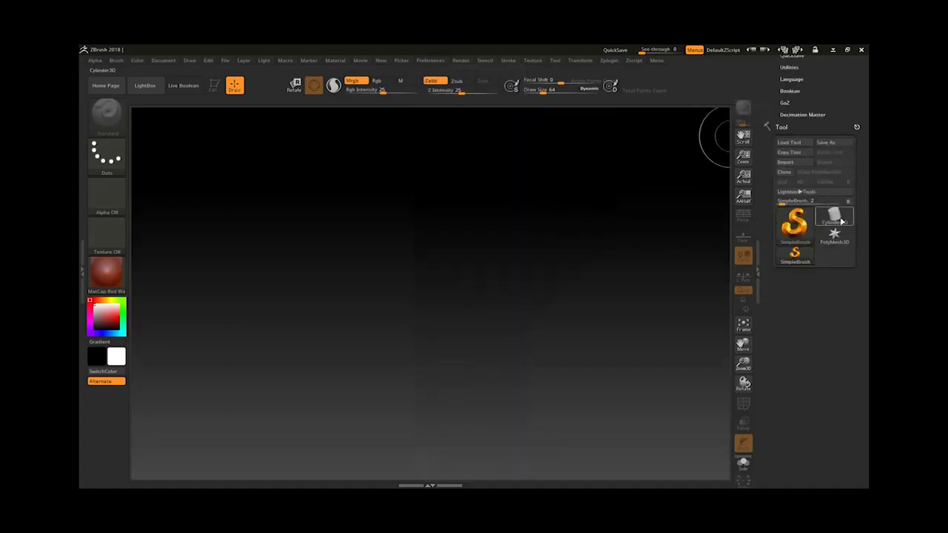
- Assign the custom hotkey Alt+L to the Cylinder3D tool and use it to select the cylinder
mouse_move(836, 217)
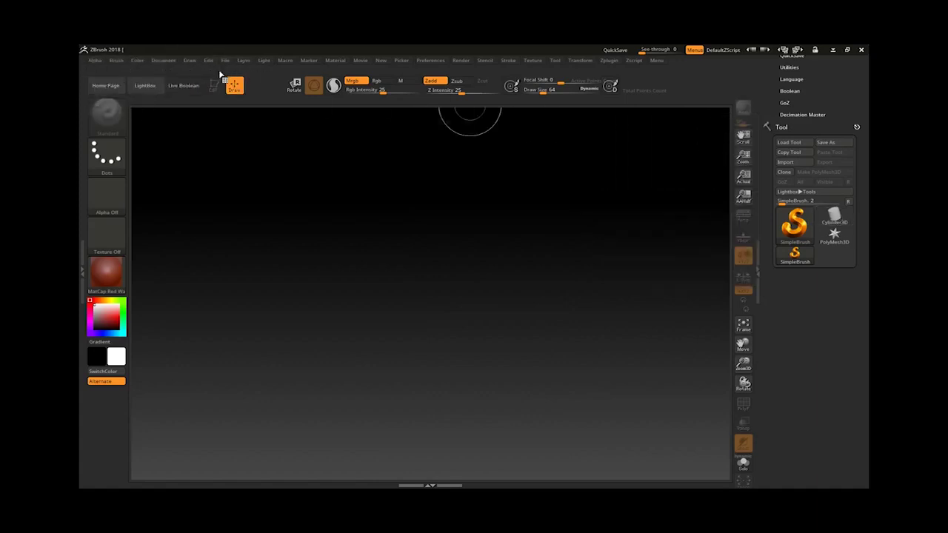
mouse_move(833, 237)
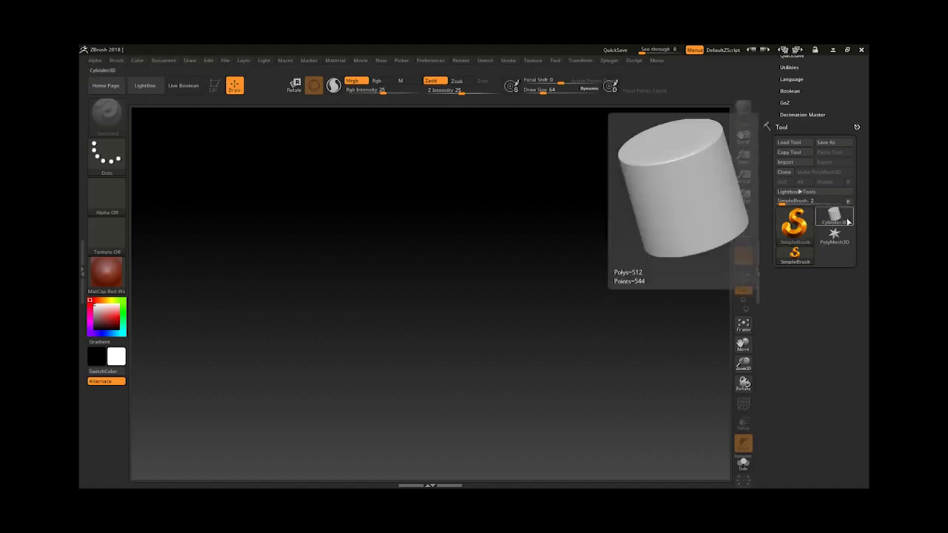
key("ctrl")
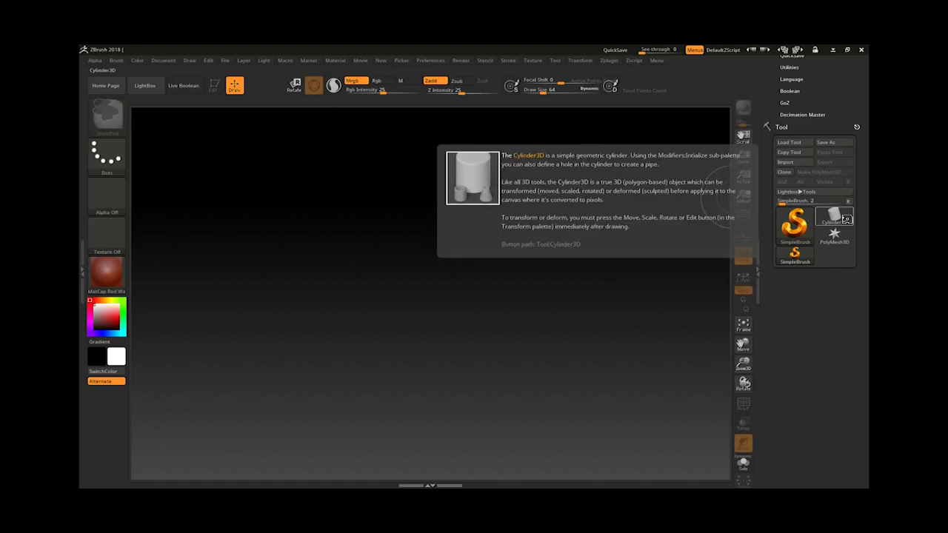
left_click(844, 217, "ctrl+alt")
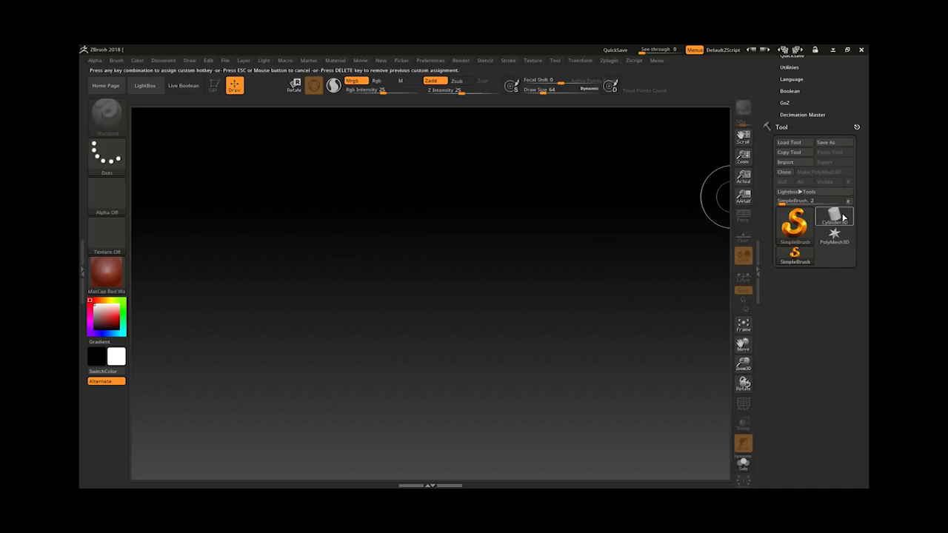
key("alt+l")
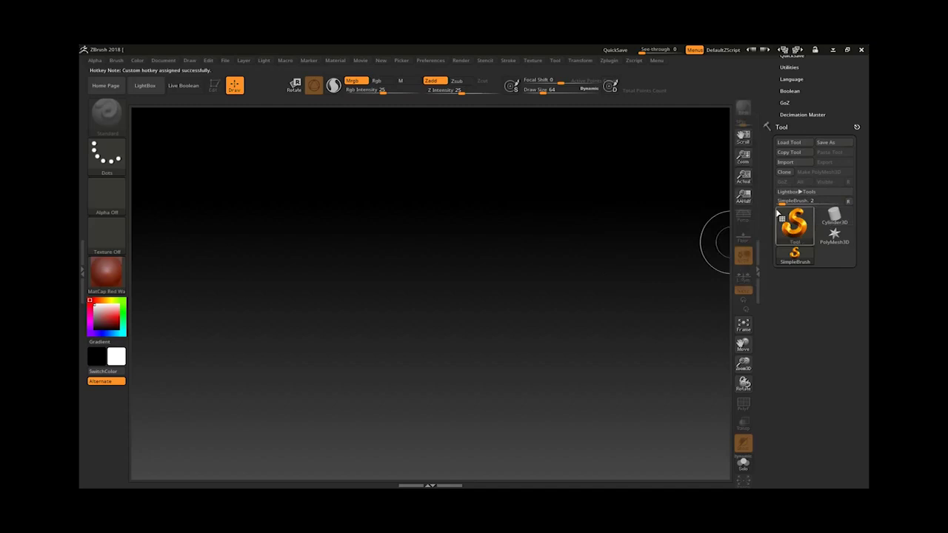
key("alt+l")
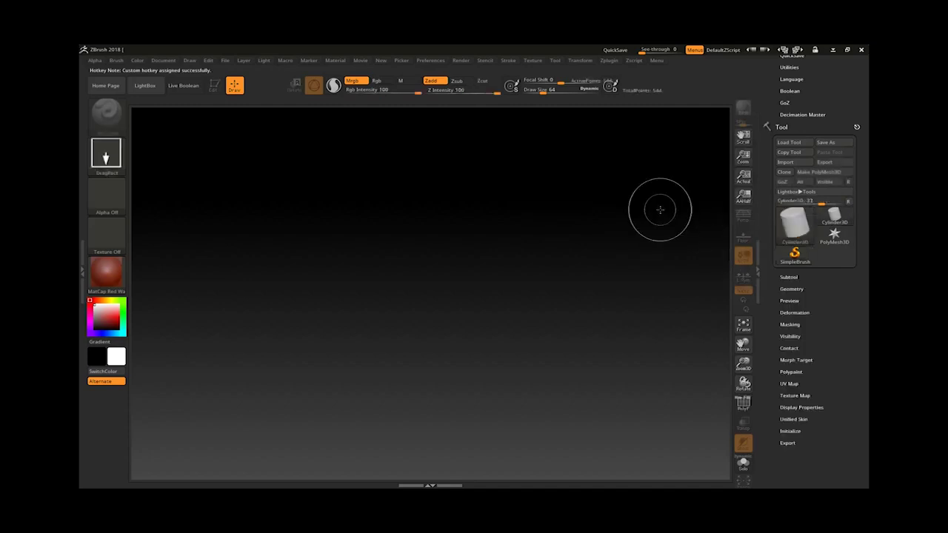
- Remove the custom hotkey assigned to the Cylinder3D tool
mouse_move(798, 224)
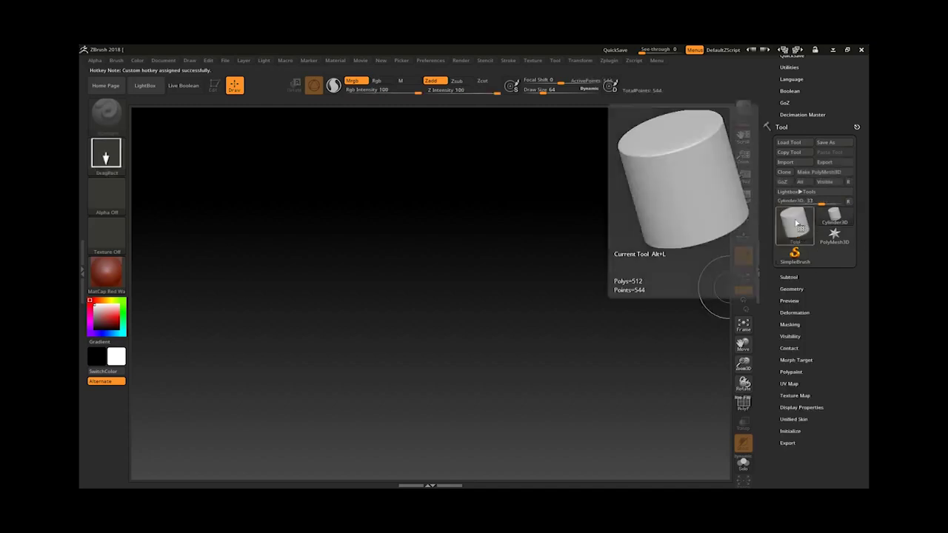
mouse_move(834, 220)
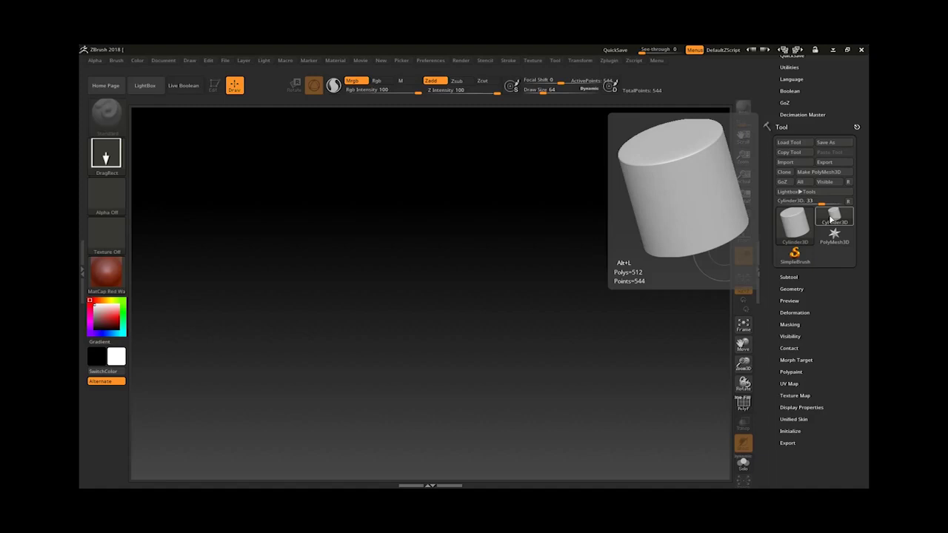
key("ctrl")
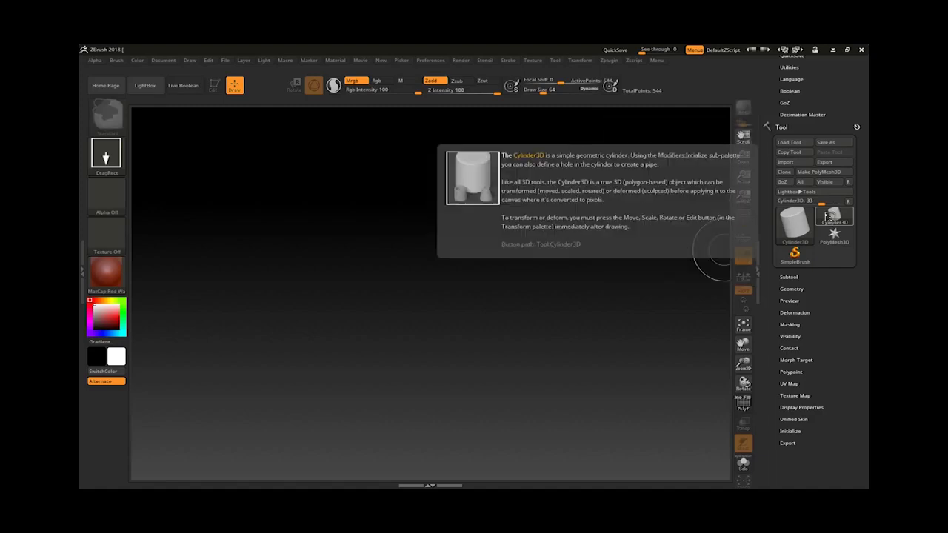
left_click(840, 215, "ctrl+alt")
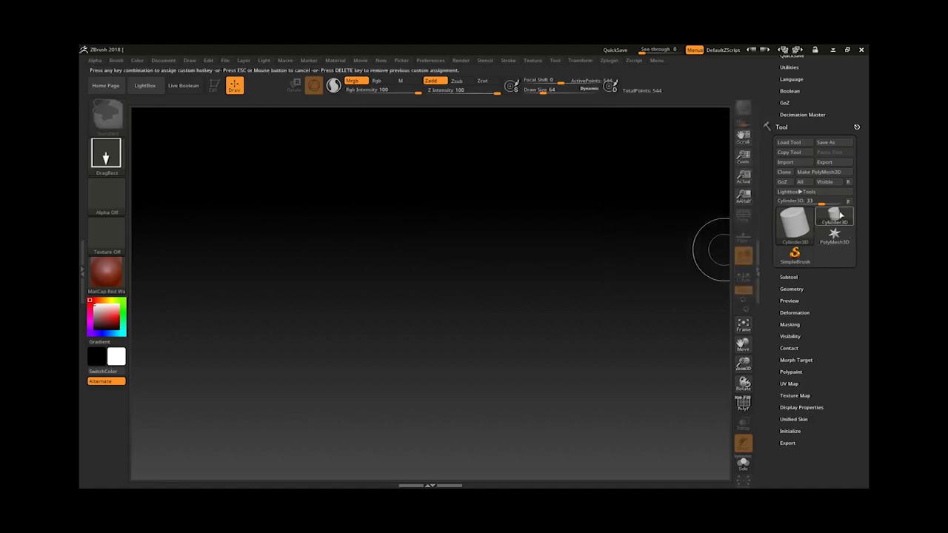
key("Delete")
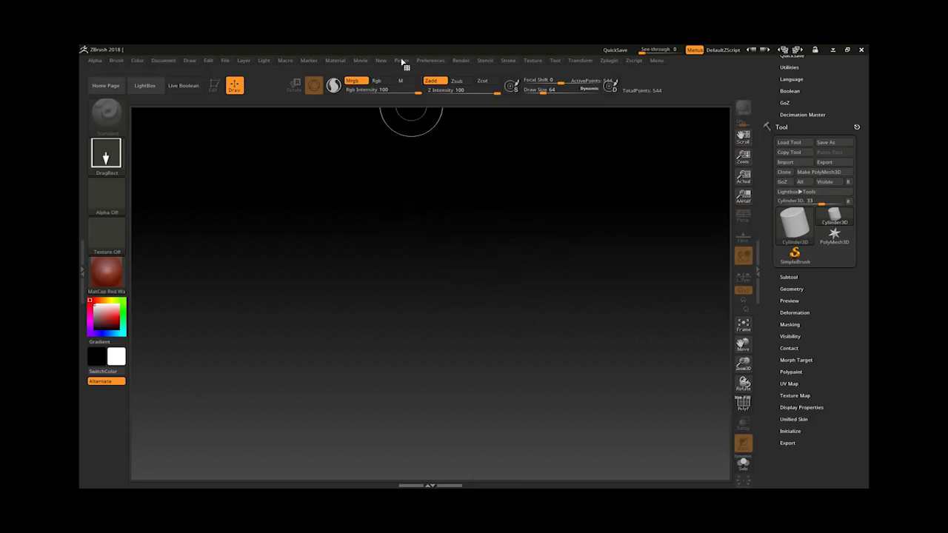
- Expand the Hotkeys section of the preferences
left_click(437, 61)
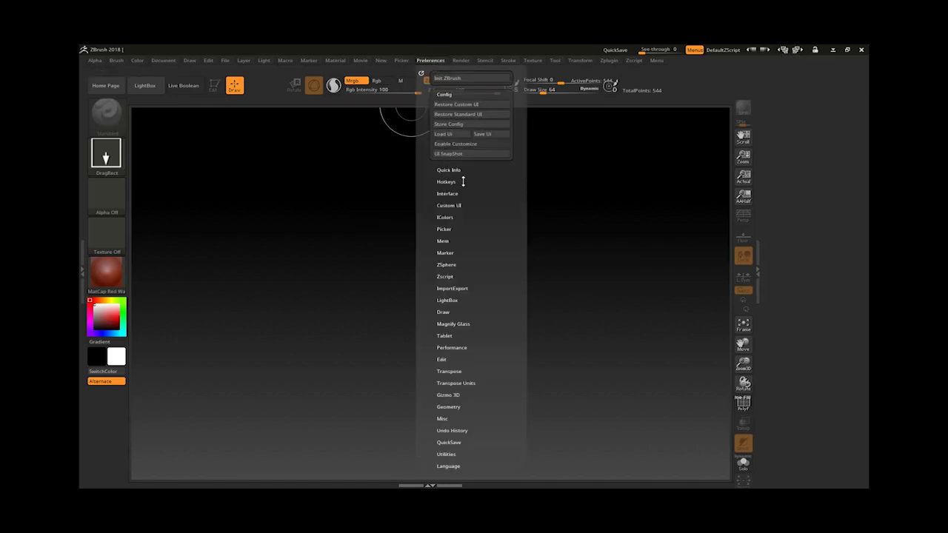
left_click(451, 182)
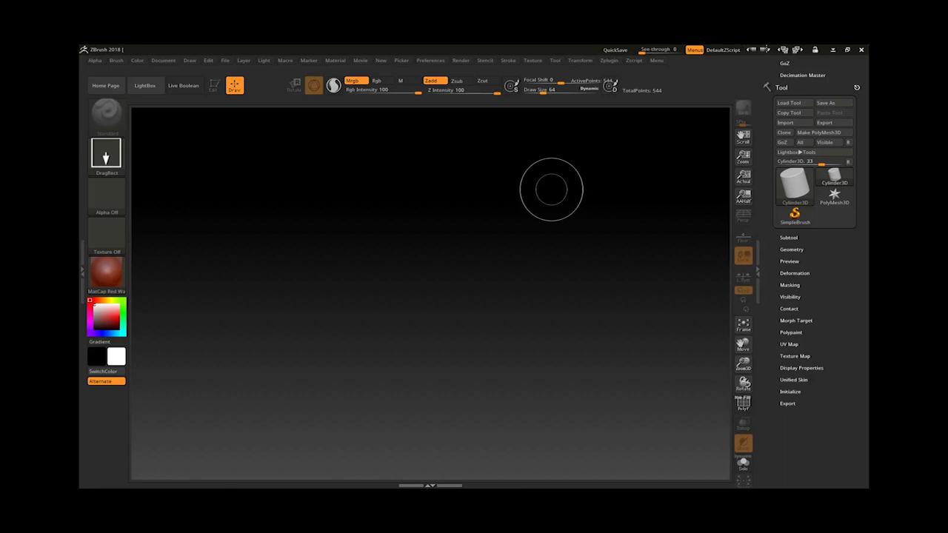
- Cycle forward through the user interface color presets and back to the Z4R8_default colors
left_click(766, 49)
left_click(765, 50)
left_click(767, 50)
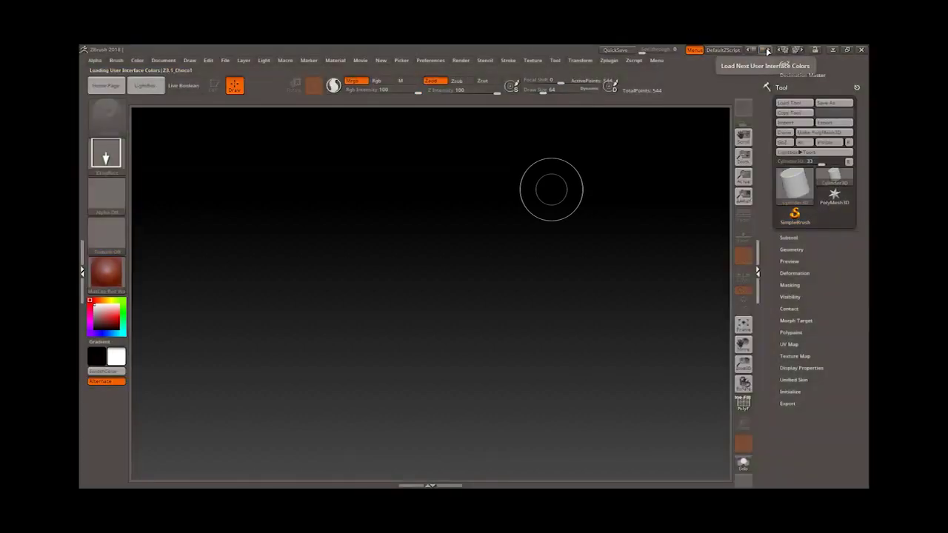
left_click(767, 50)
left_click(752, 50)
left_click(751, 50)
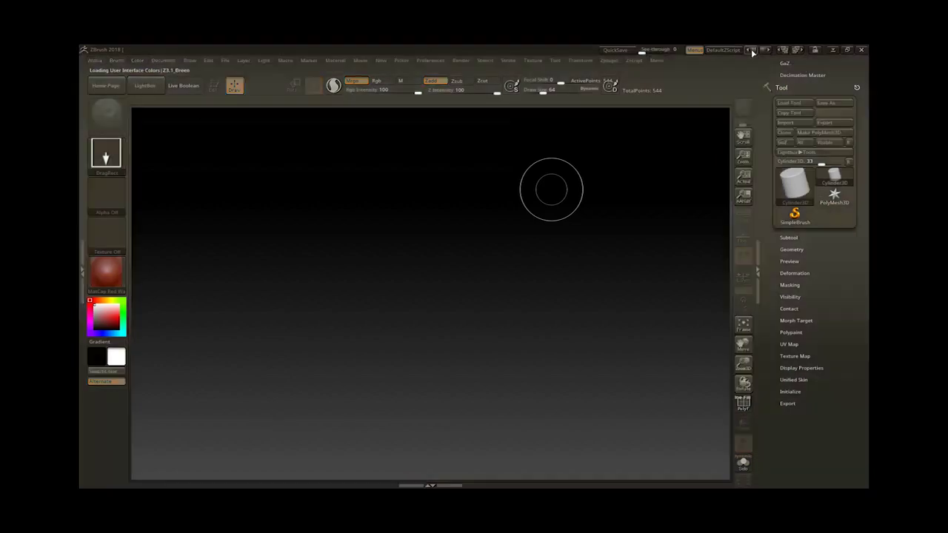
left_click(751, 48)
left_click(751, 49)
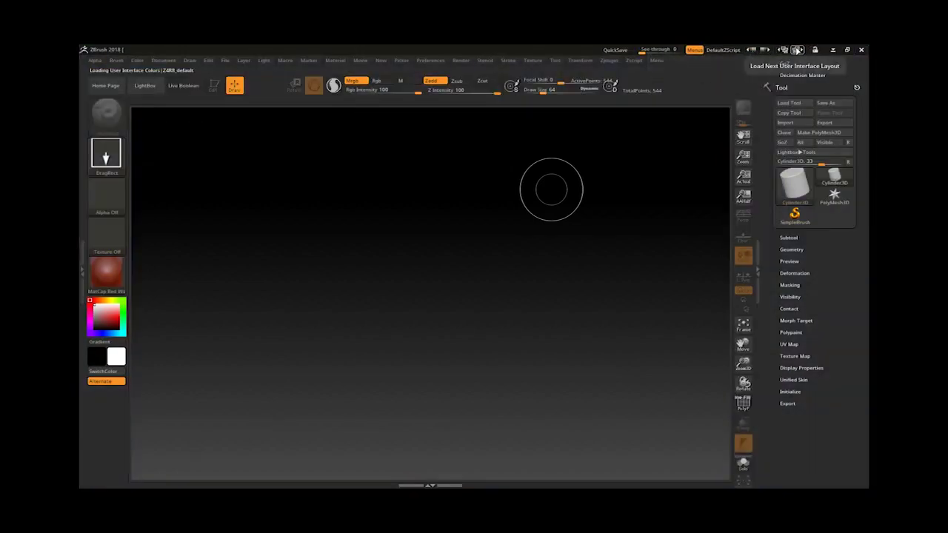
- Browse the user interface layouts, including the compact ones, and load the legacy4R8 layout
left_click(797, 50)
left_click(797, 50)
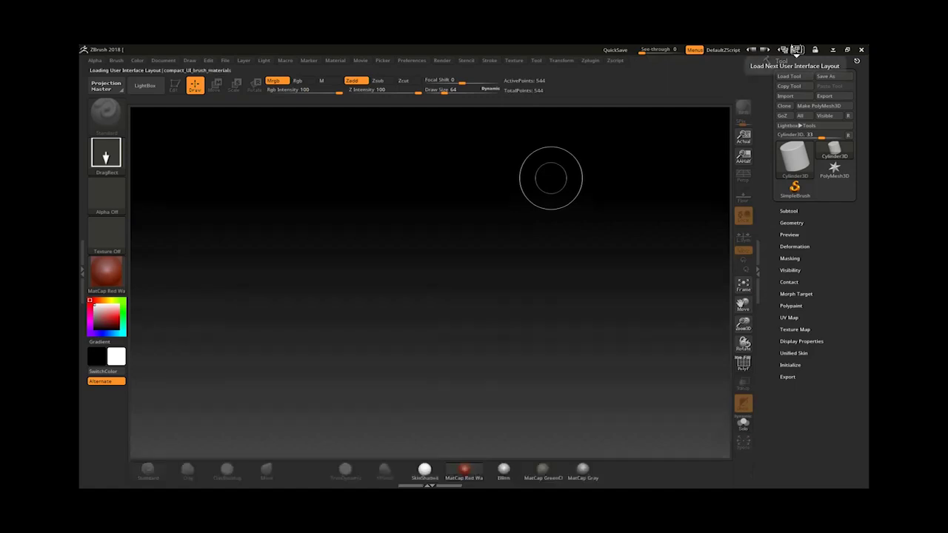
left_click(798, 50)
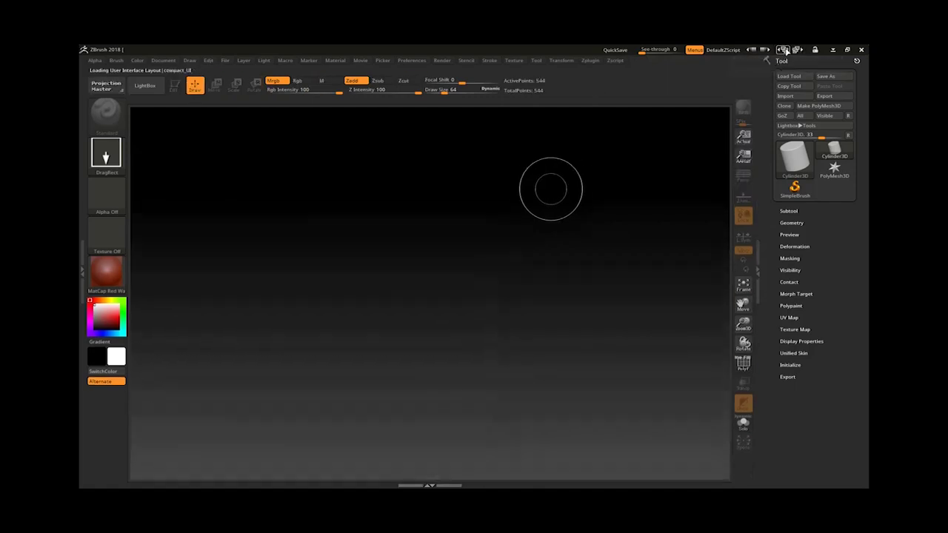
left_click(784, 49)
left_click(784, 50)
left_click(784, 49)
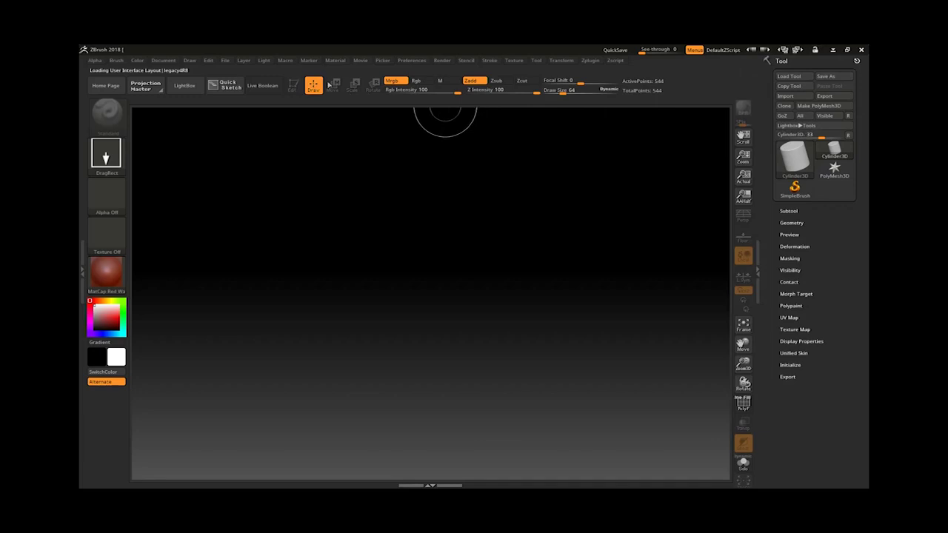
- Set the interface's Switch Button Color (Sw1) to red, picked from the current color selector
left_click(412, 60)
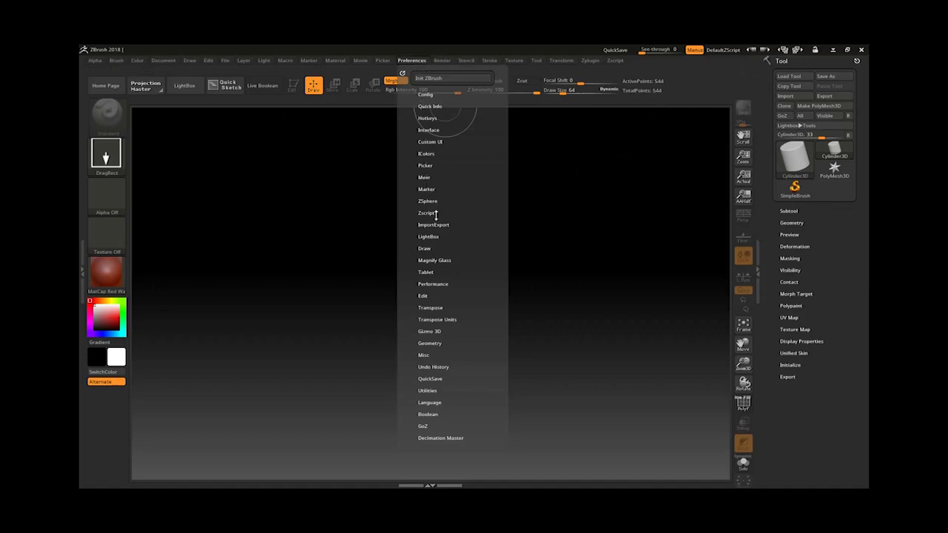
left_click(426, 153)
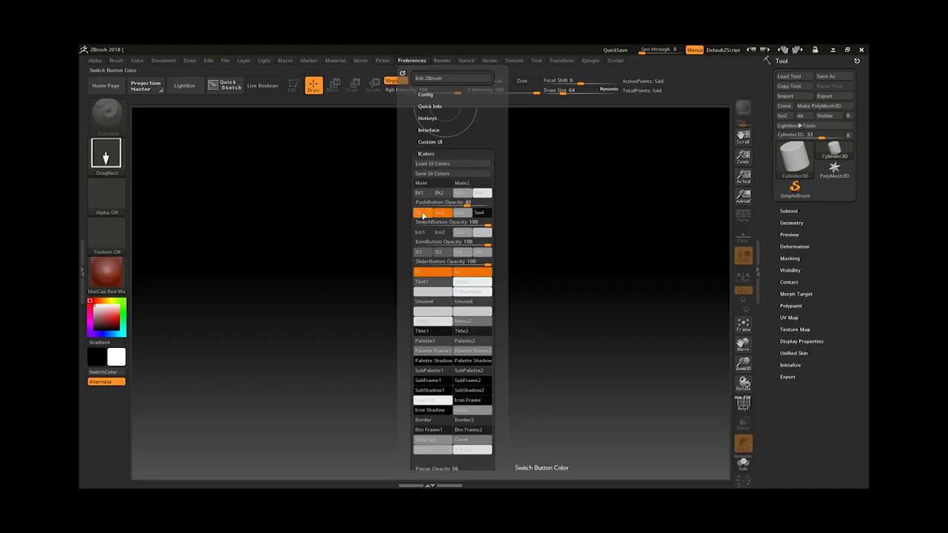
left_click_drag(423, 214, 113, 319)
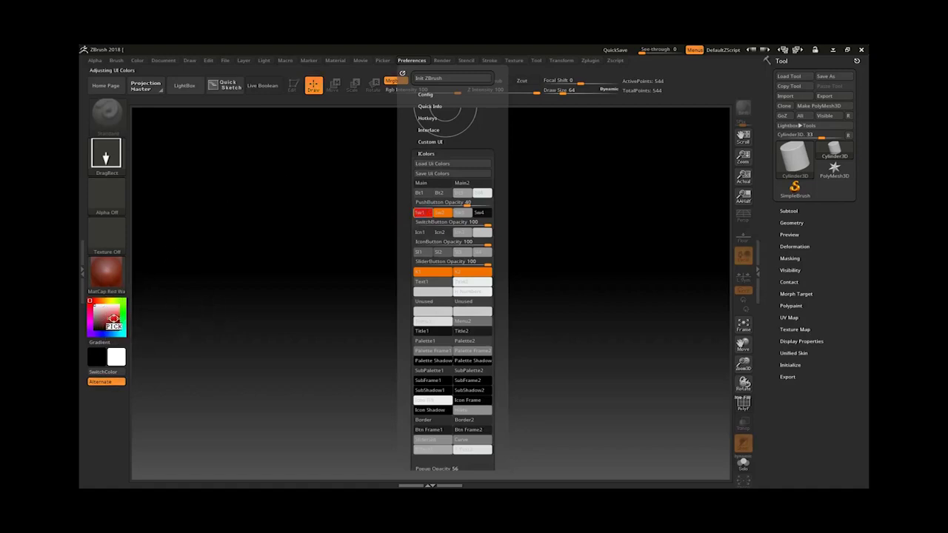
left_click_drag(112, 319, 113, 319)
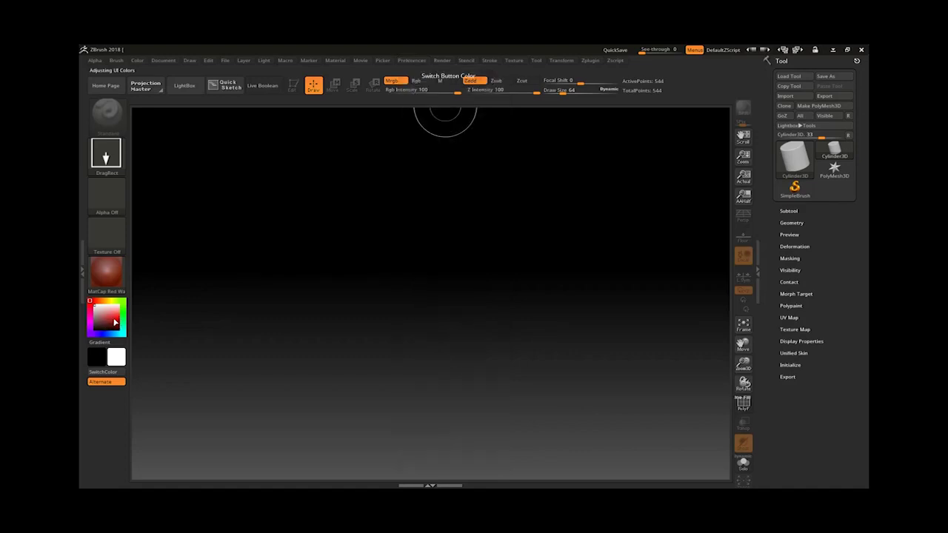
- Set the interface's Switch Button Pressed Color (Sw2) to blue so active buttons are highlighted in blue
left_click(410, 60)
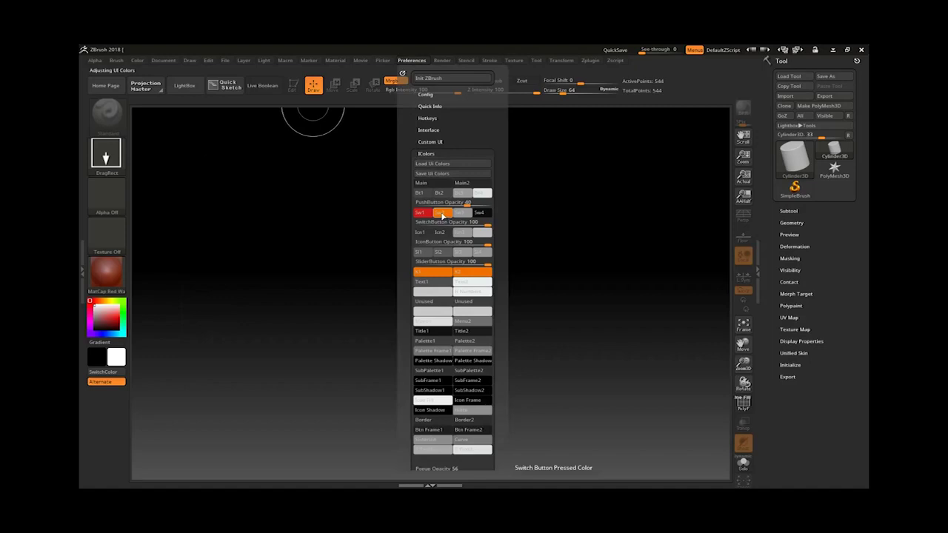
left_click_drag(443, 214, 299, 245)
left_click_drag(210, 246, 111, 335)
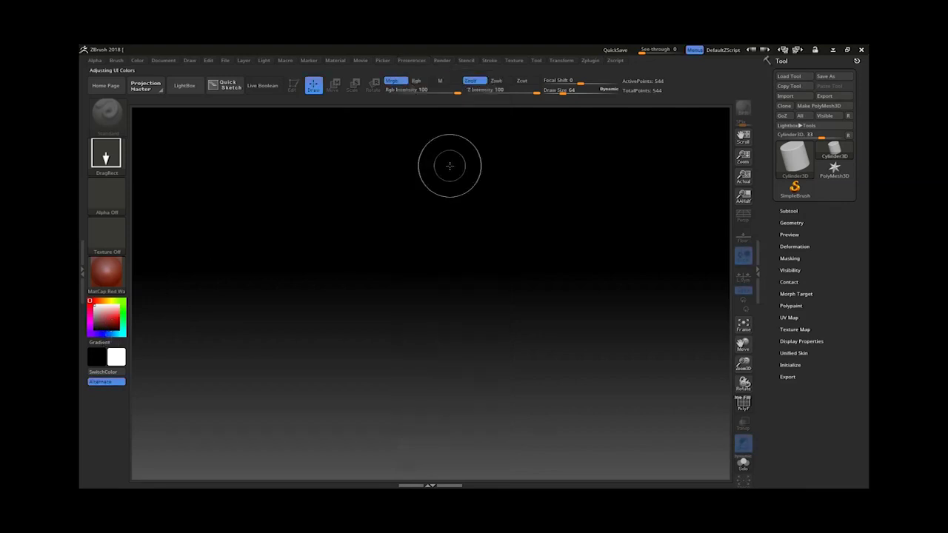
left_click(412, 60)
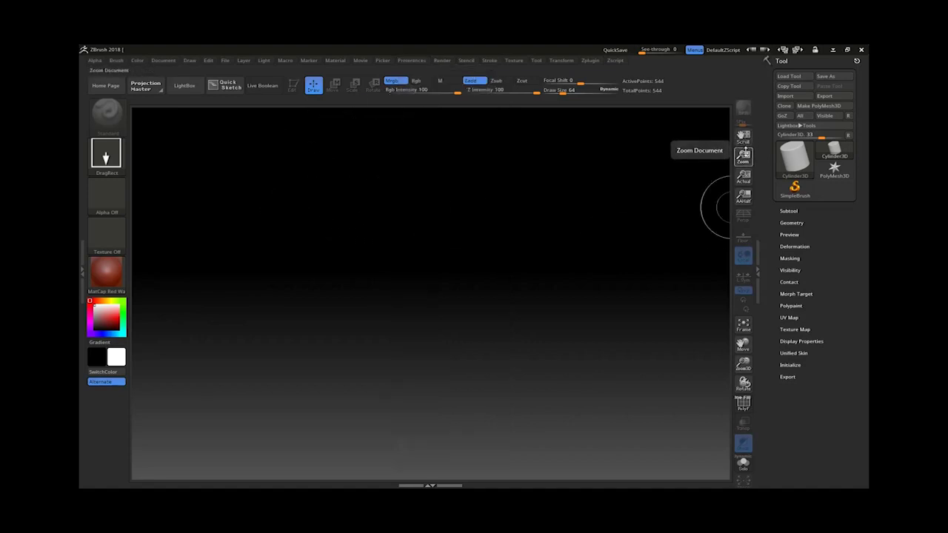
- Change the document background color to blue and reduce the Range of its gradient
left_click_drag(744, 153, 745, 141)
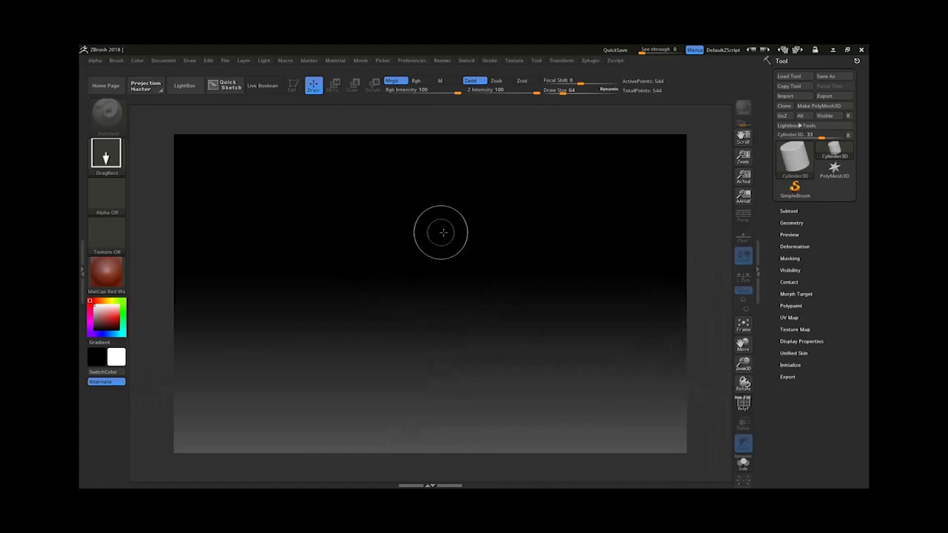
left_click(164, 60)
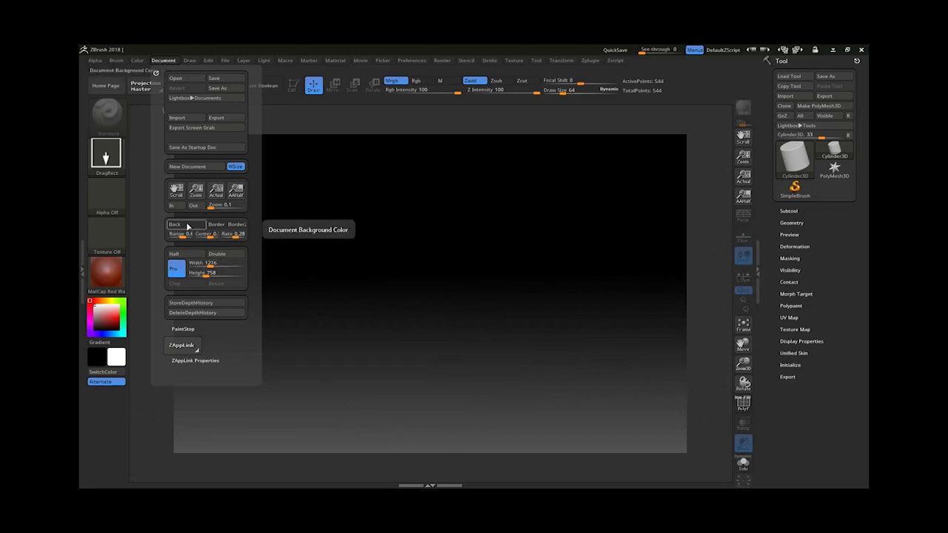
left_click_drag(183, 226, 113, 335)
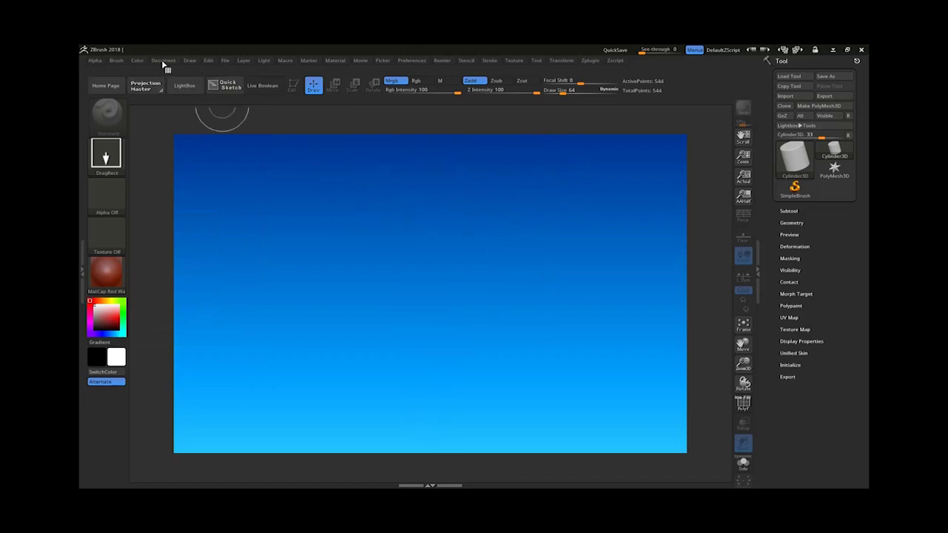
left_click(163, 61)
mouse_move(181, 234)
left_mouse_down()
mouse_move(196, 240)
mouse_move(177, 241)
left_mouse_up()
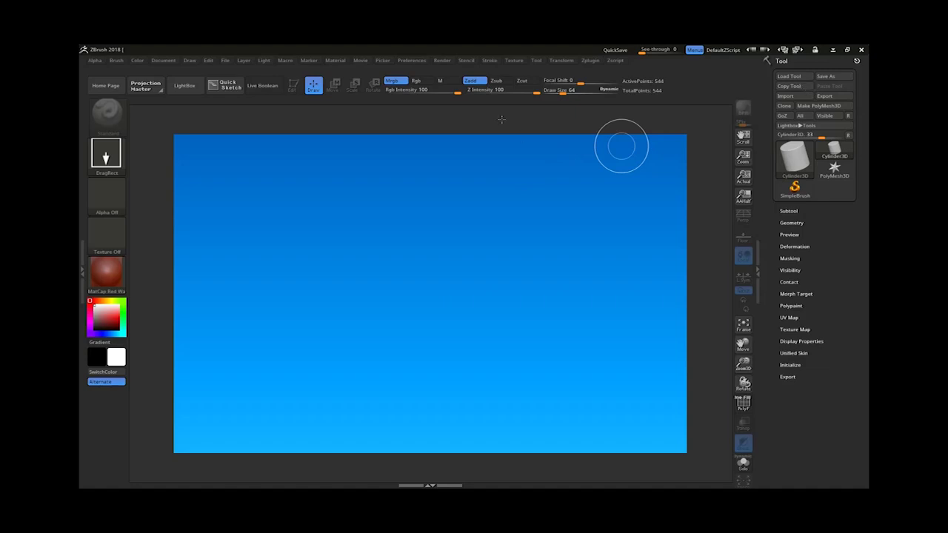
- Turn the interface customization mode on and off again in the Config preferences
left_click(411, 60)
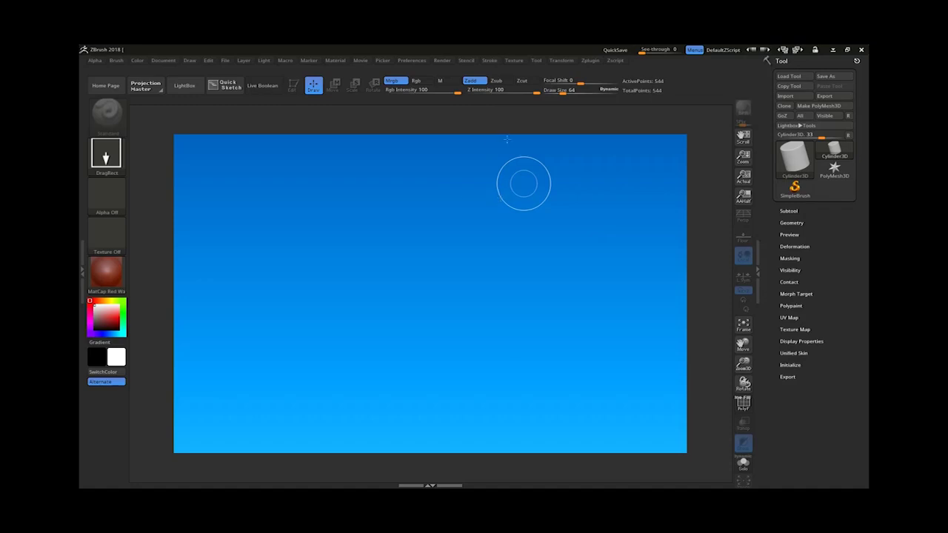
left_click(414, 61)
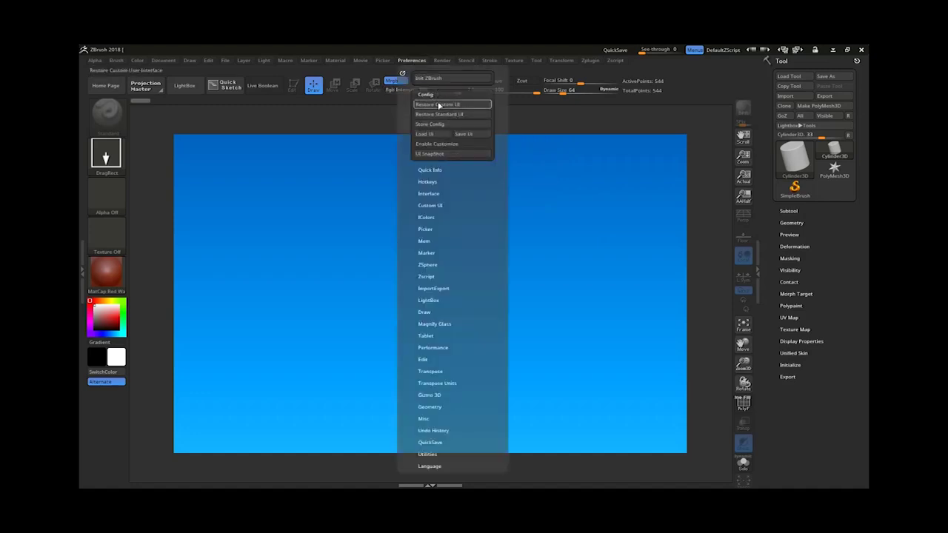
left_click(438, 145)
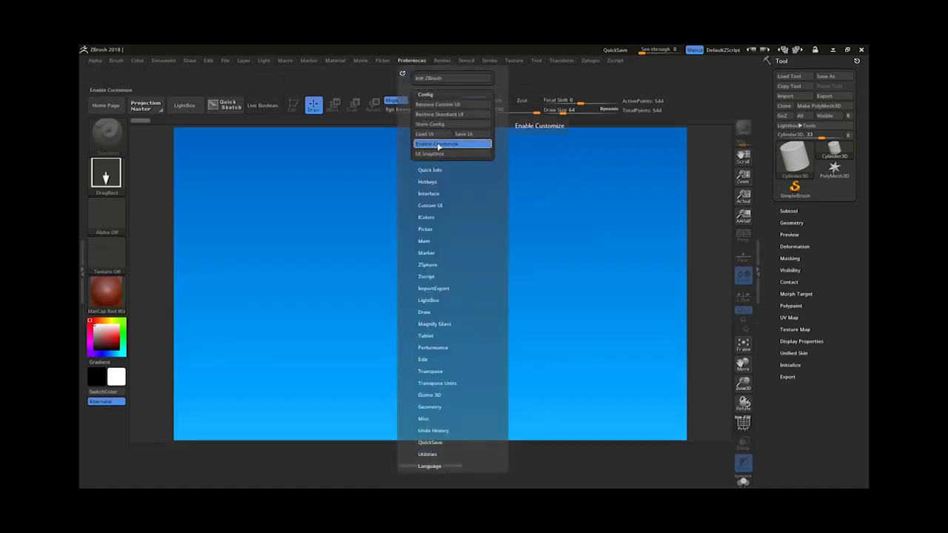
left_click(442, 144)
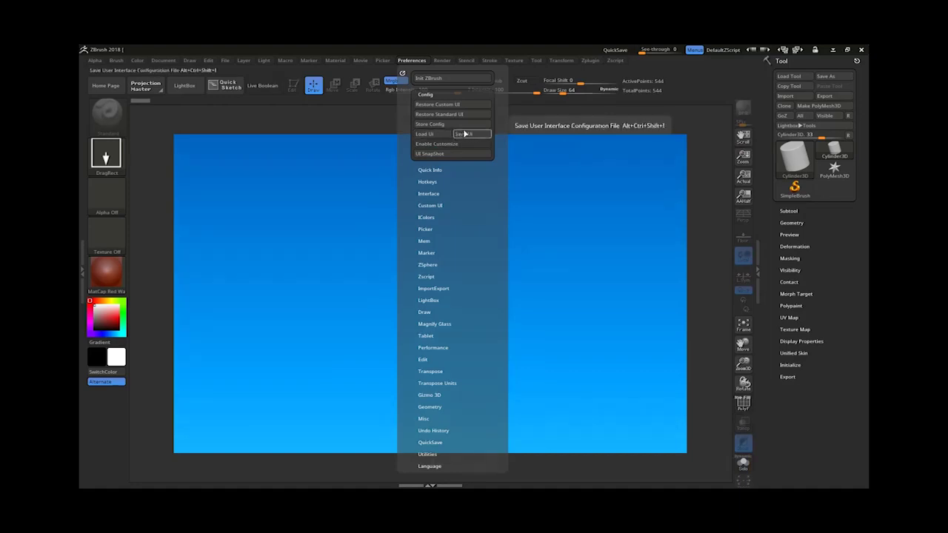
- Store the current interface configuration as the master configuration used at every startup
left_click(460, 125)
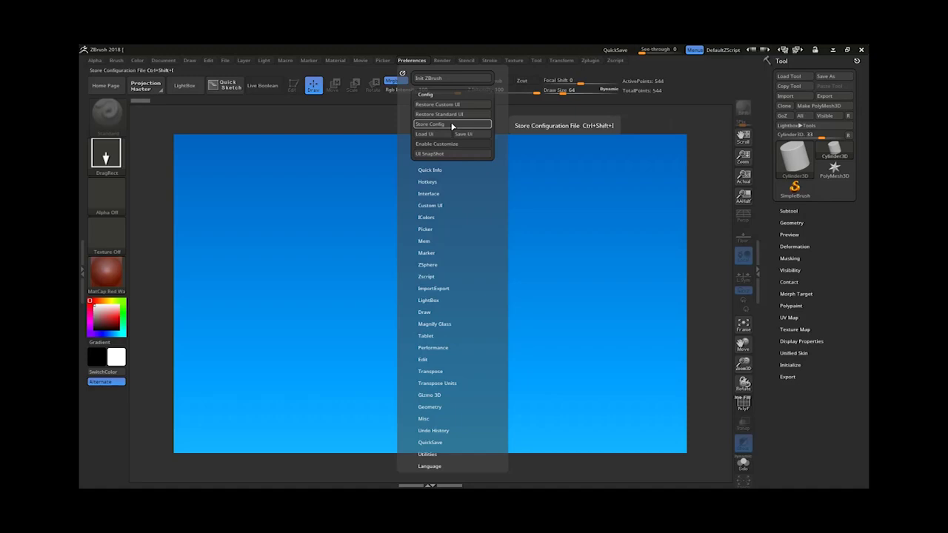
left_click(452, 124)
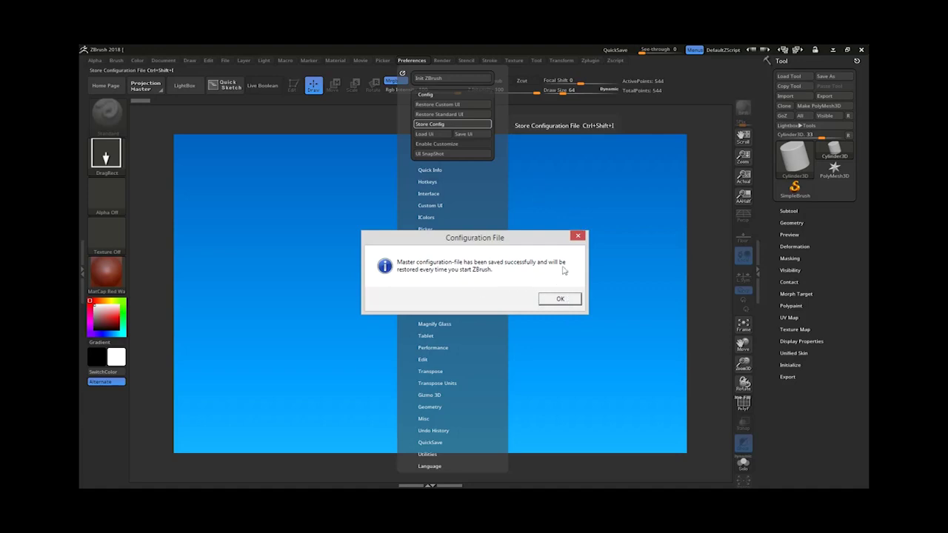
left_click(561, 299)
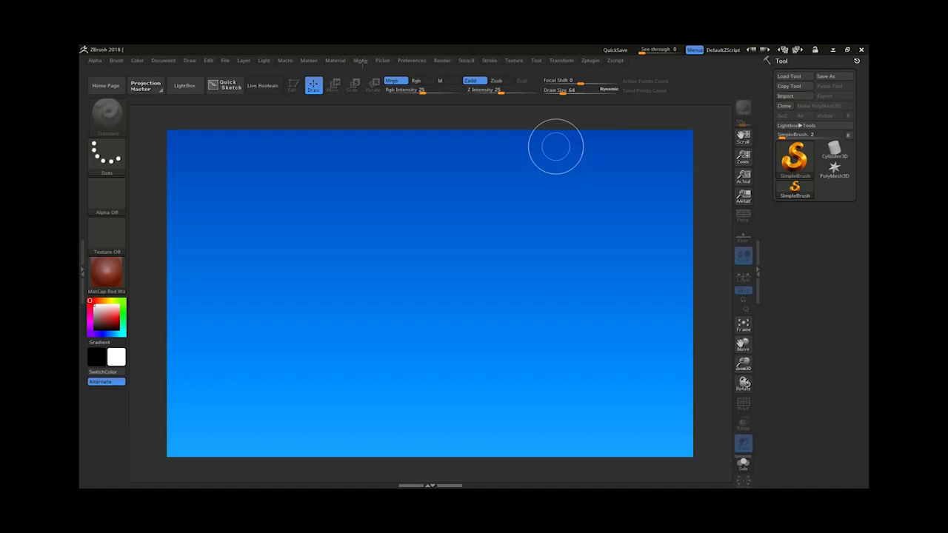
- Restore the standard user interface in place of the customized colors and layout
left_click(412, 60)
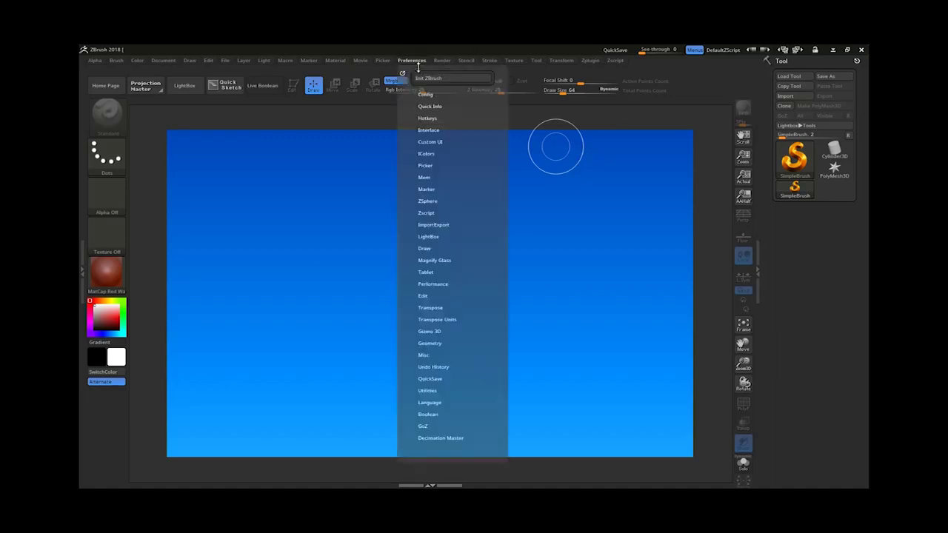
left_click(426, 94)
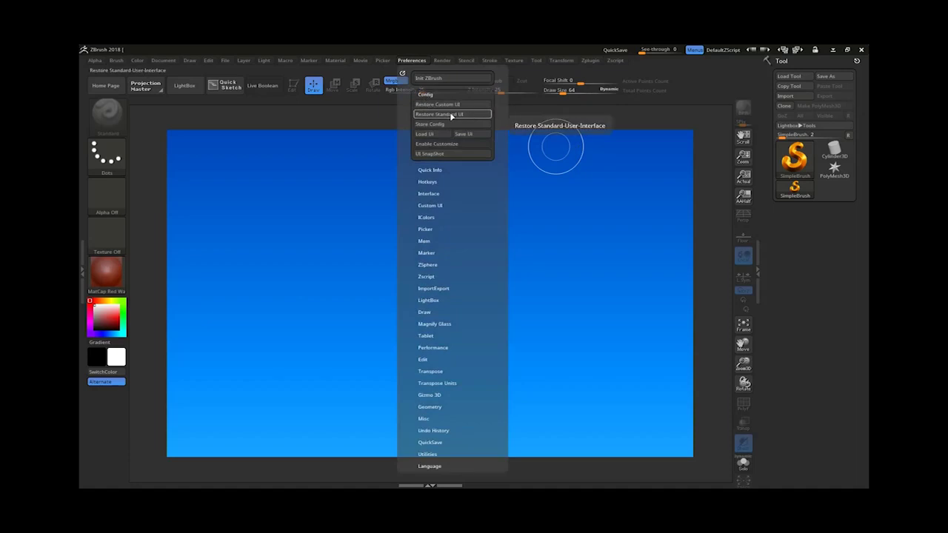
left_click(475, 116)
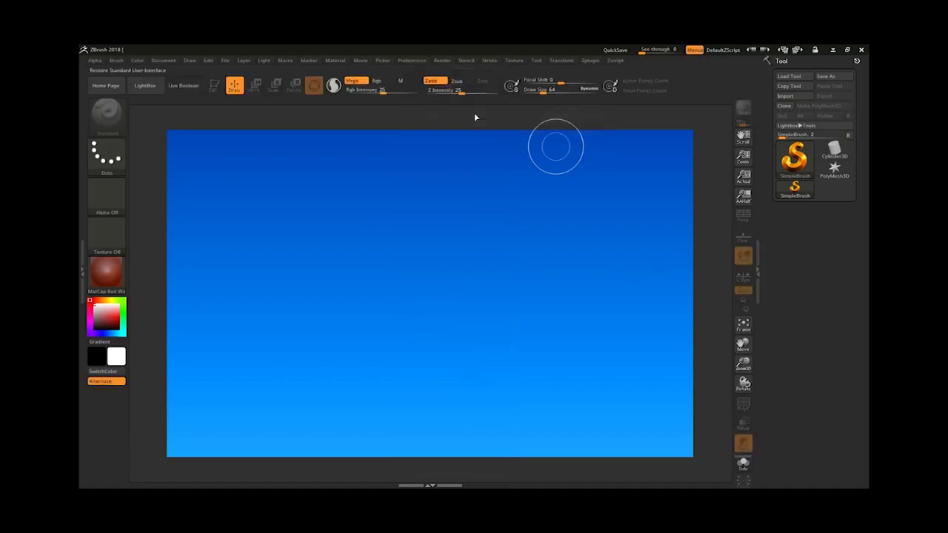
- Restore the startup hotkeys in the Hotkeys preferences
left_click(412, 61)
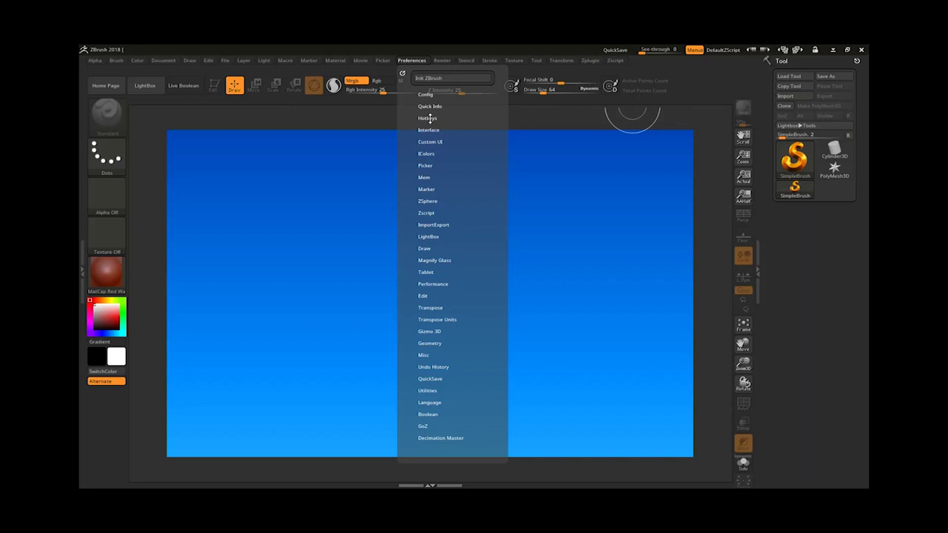
left_click(428, 118)
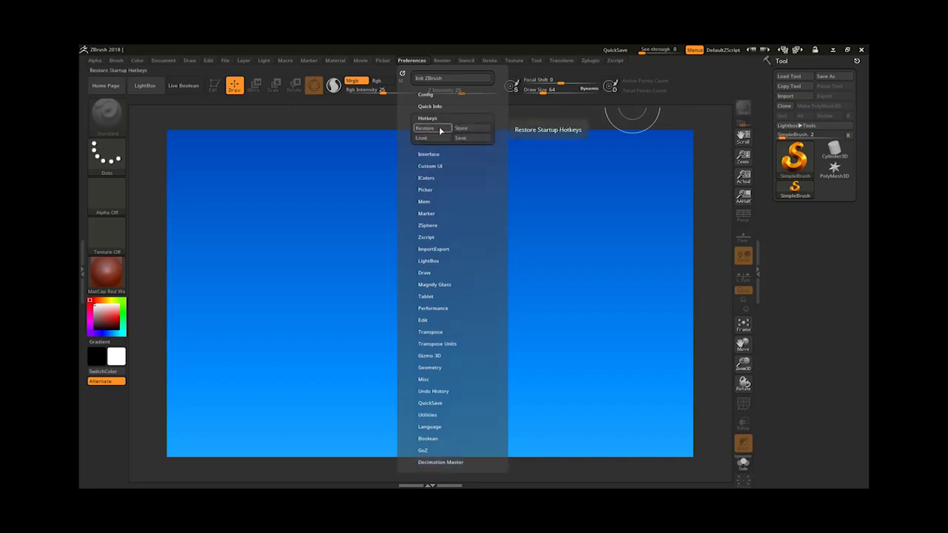
left_click(438, 128)
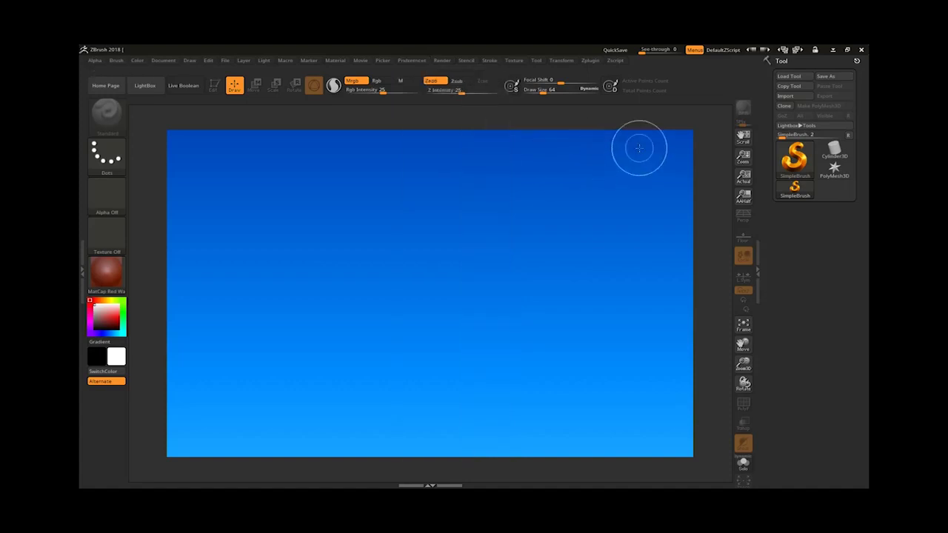
- Initialize ZBrush to return the whole program to its default state
left_click(442, 60)
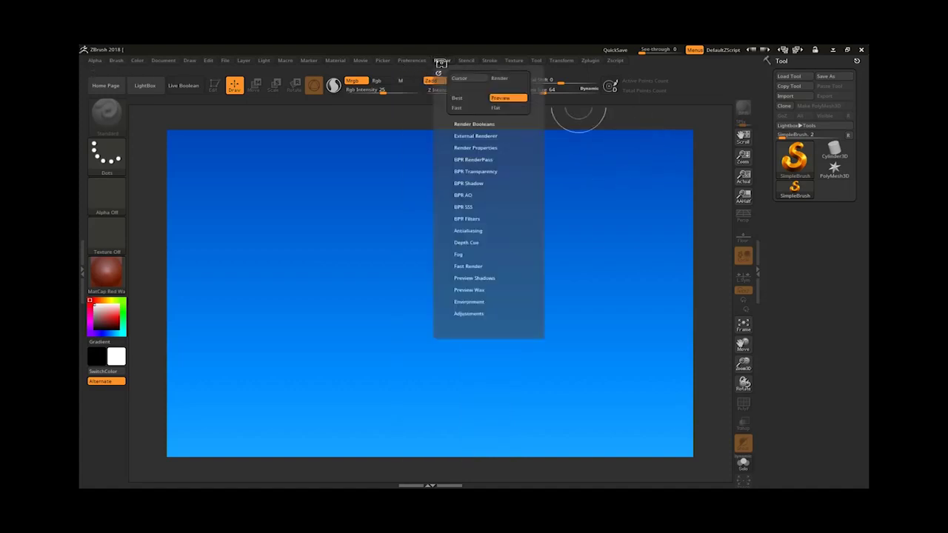
mouse_move(427, 65)
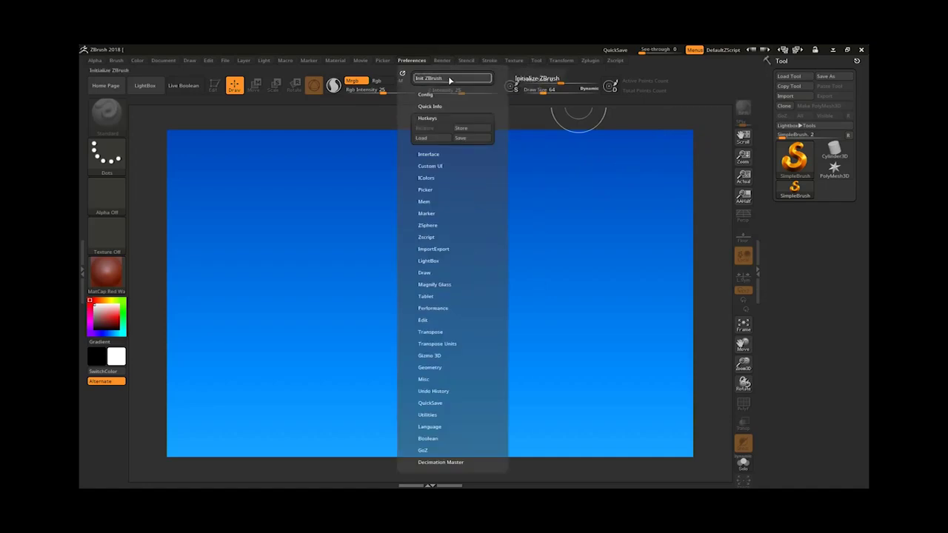
left_click(448, 77)
left_click(519, 306)
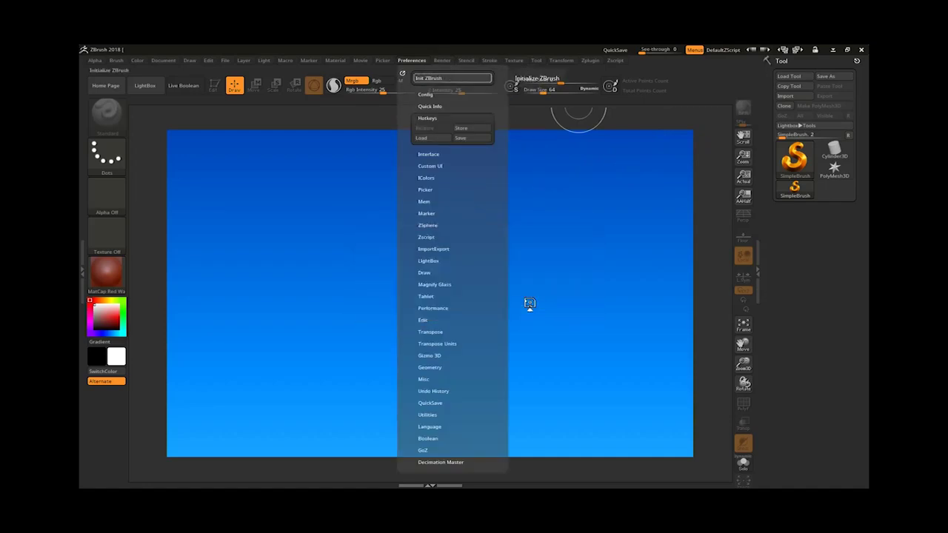